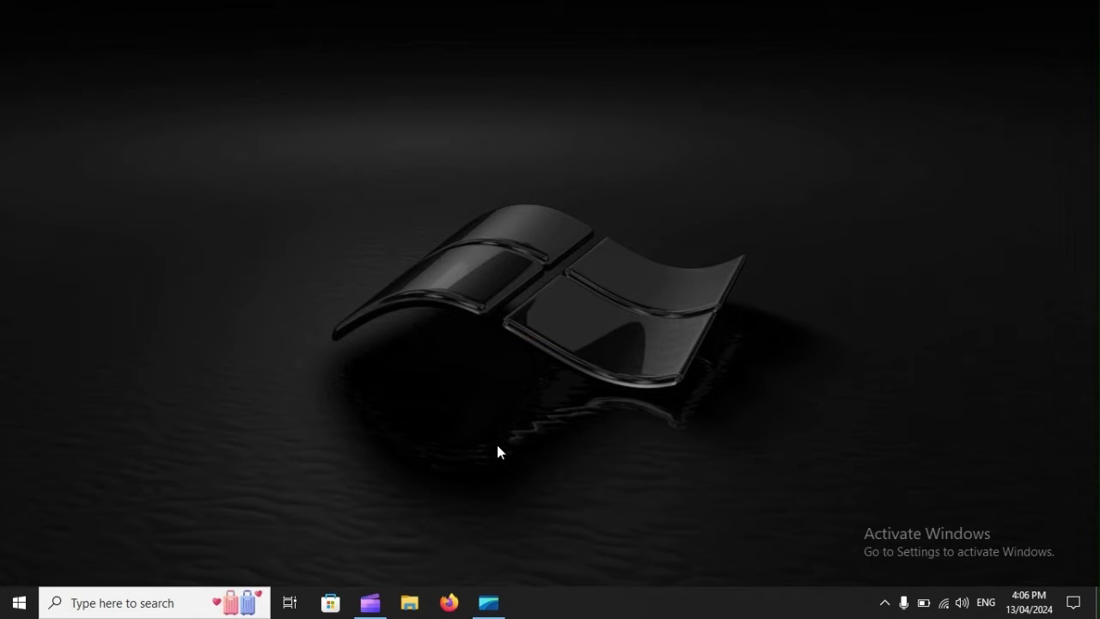
- Search Windows for Control Panel and open it
{"action": "left_click", "coordinate": [85, 605]}
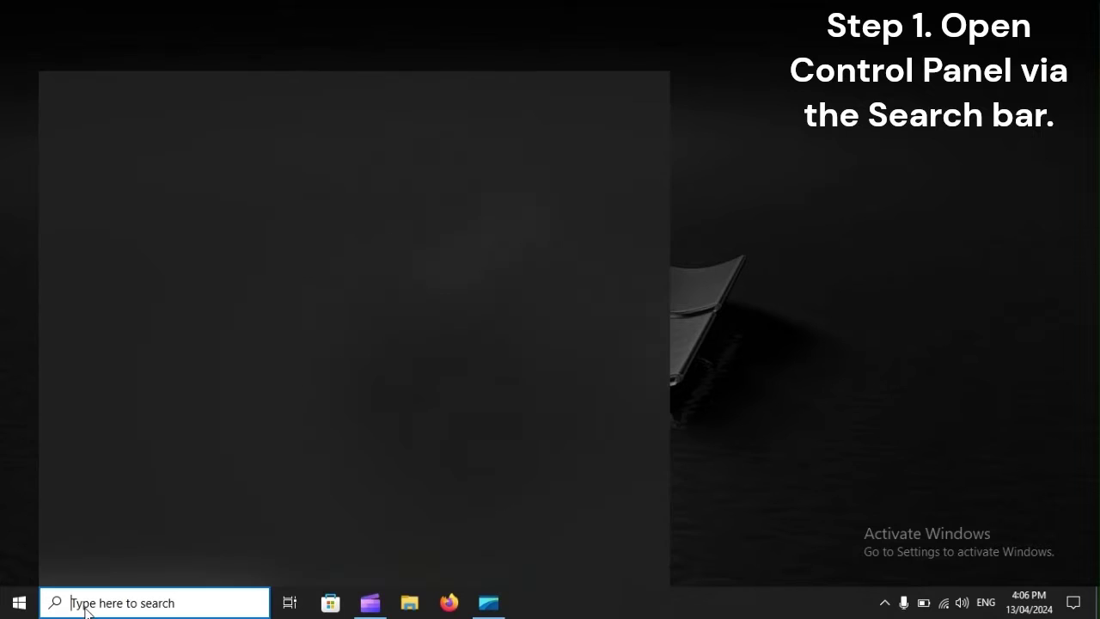
{"action": "type", "text": "Contr"}
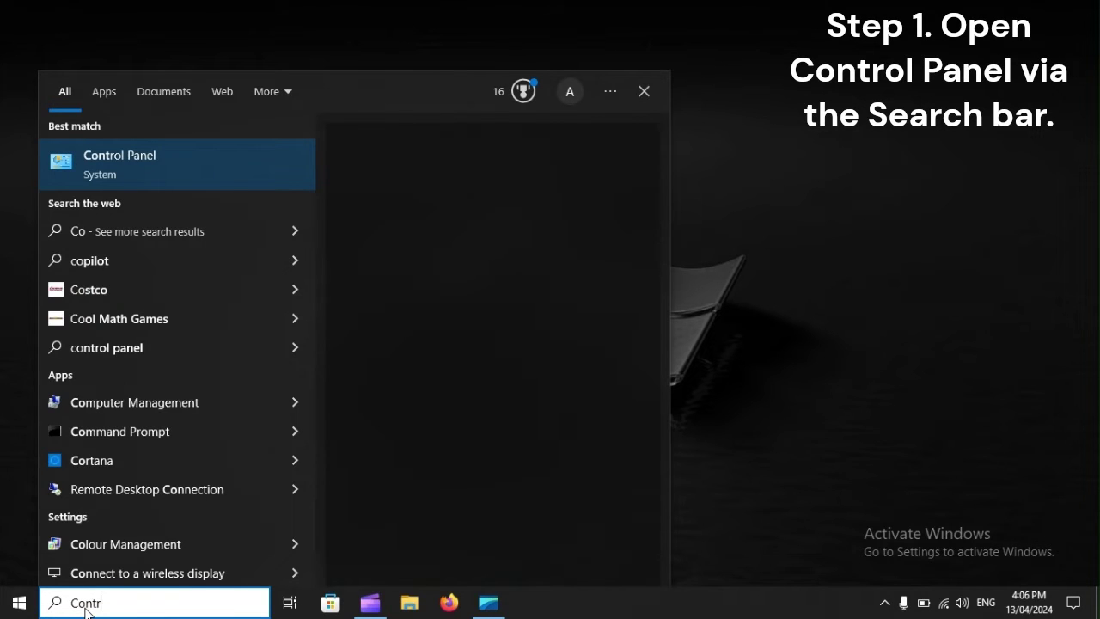
{"action": "type", "text": "ol Pan"}
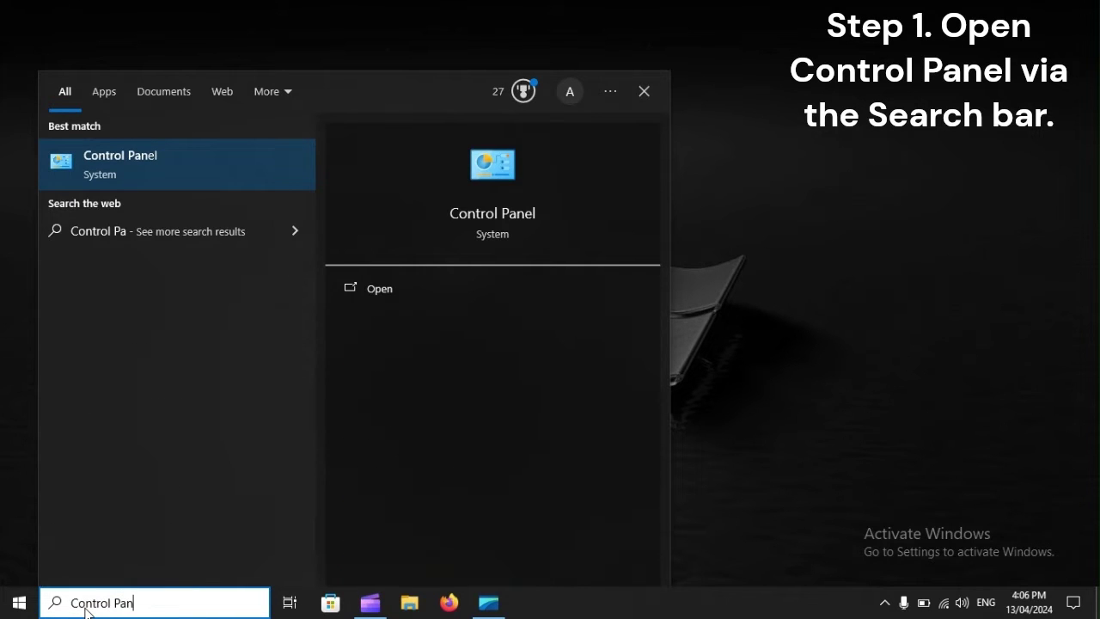
{"action": "type", "text": "el"}
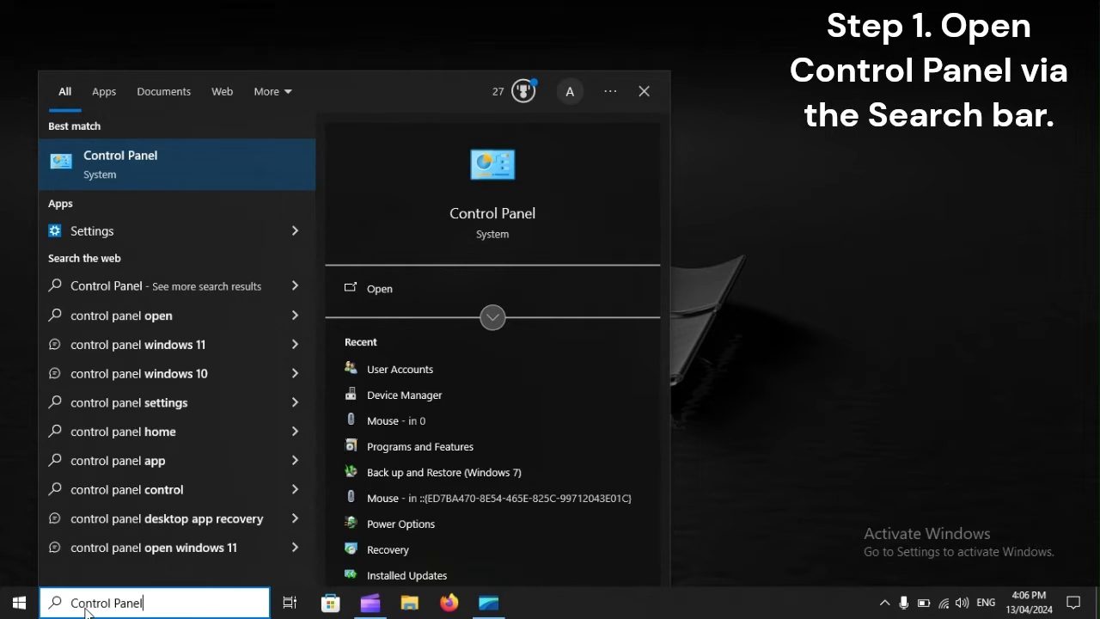
{"action": "key", "text": "Return"}
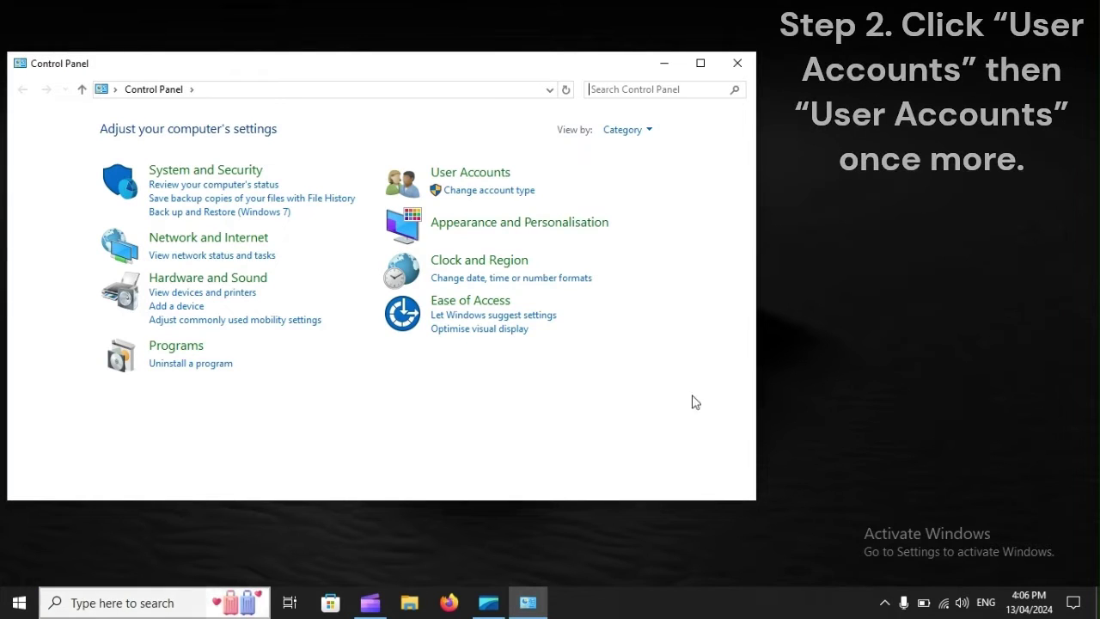
- Keep Control Panel in Category view and open the User Accounts page within the User Accounts category
{"action": "left_click", "coordinate": [626, 130]}
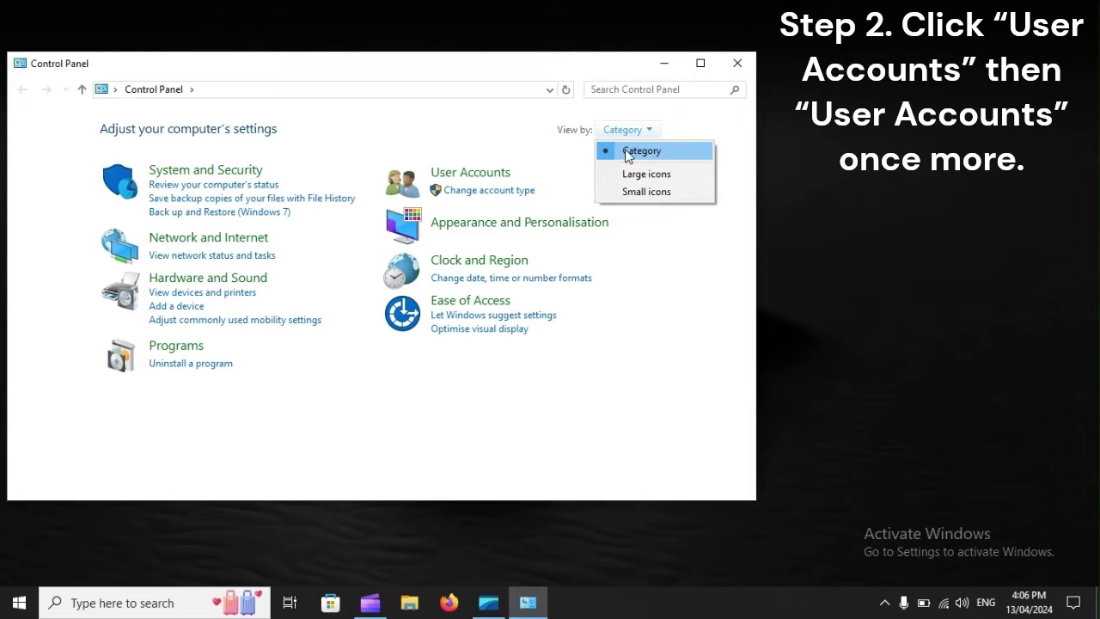
{"action": "left_click", "coordinate": [664, 155]}
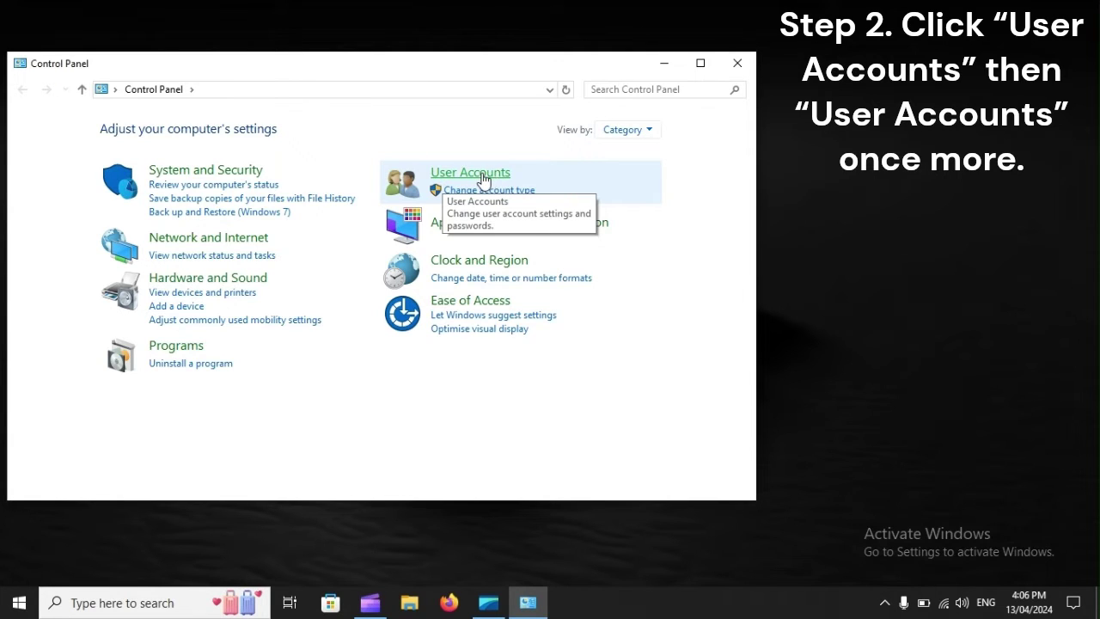
{"action": "left_click", "coordinate": [483, 179]}
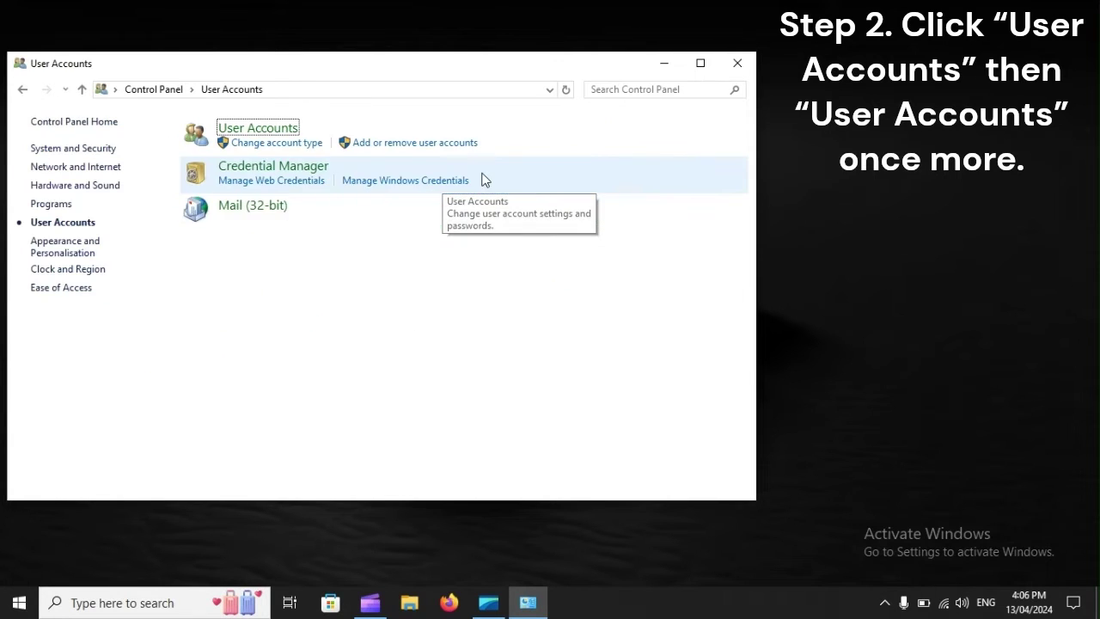
{"action": "left_click", "coordinate": [272, 135]}
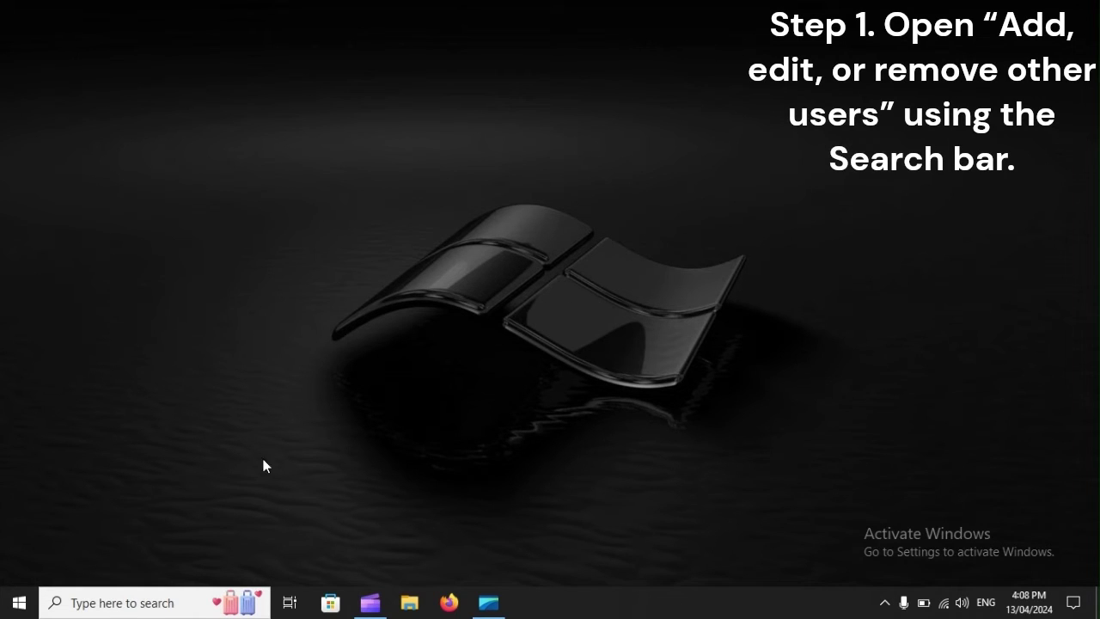
- Find and open the "Add, edit or remove other users" settings, and start adding someone else to this PC
{"action": "left_click", "coordinate": [118, 599]}
{"action": "type", "text": "A"}
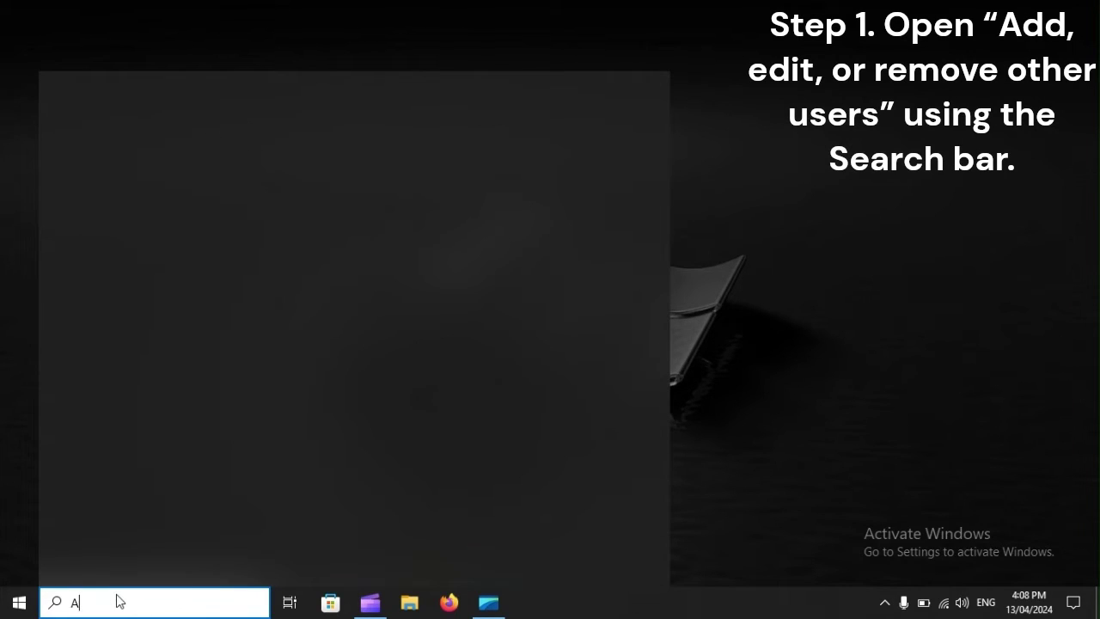
{"action": "type", "text": "dd edit"}
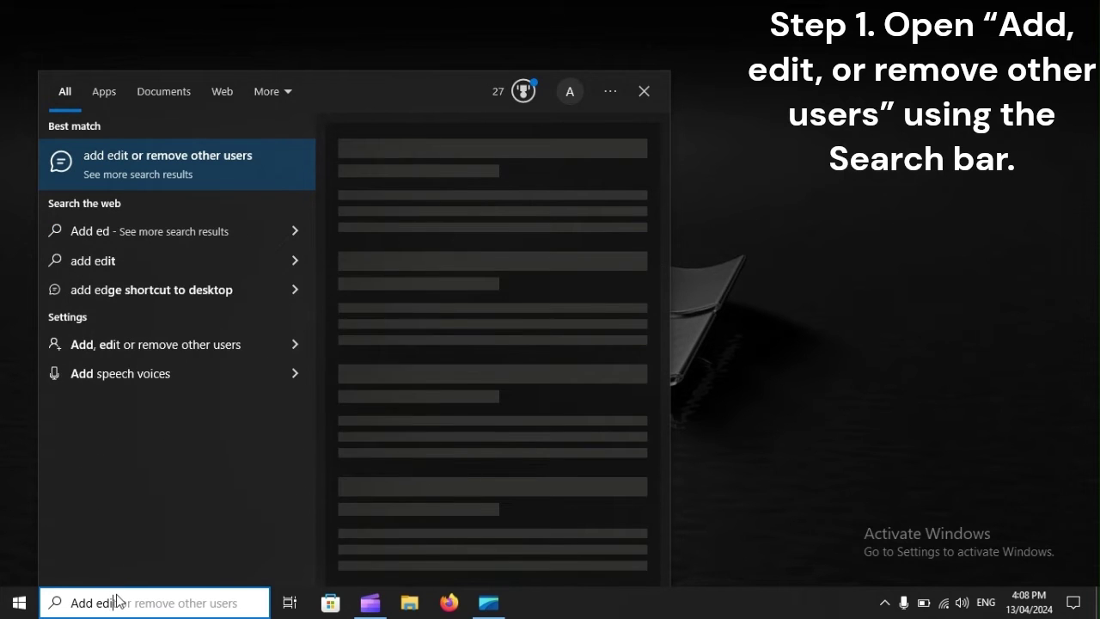
{"action": "type", "text": " or r"}
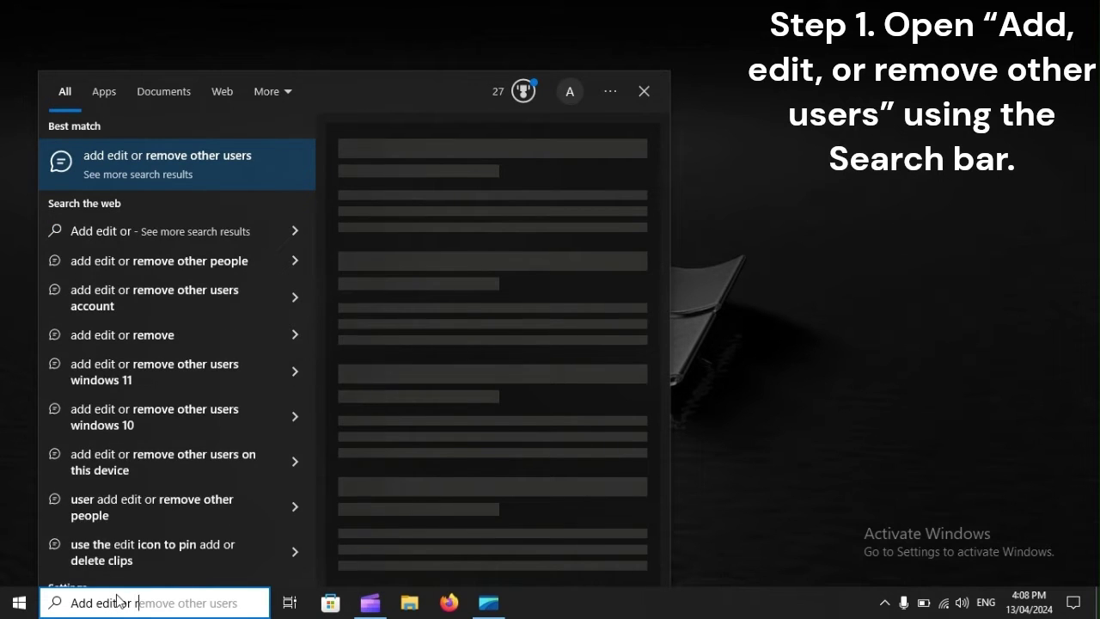
{"action": "type", "text": "emove o"}
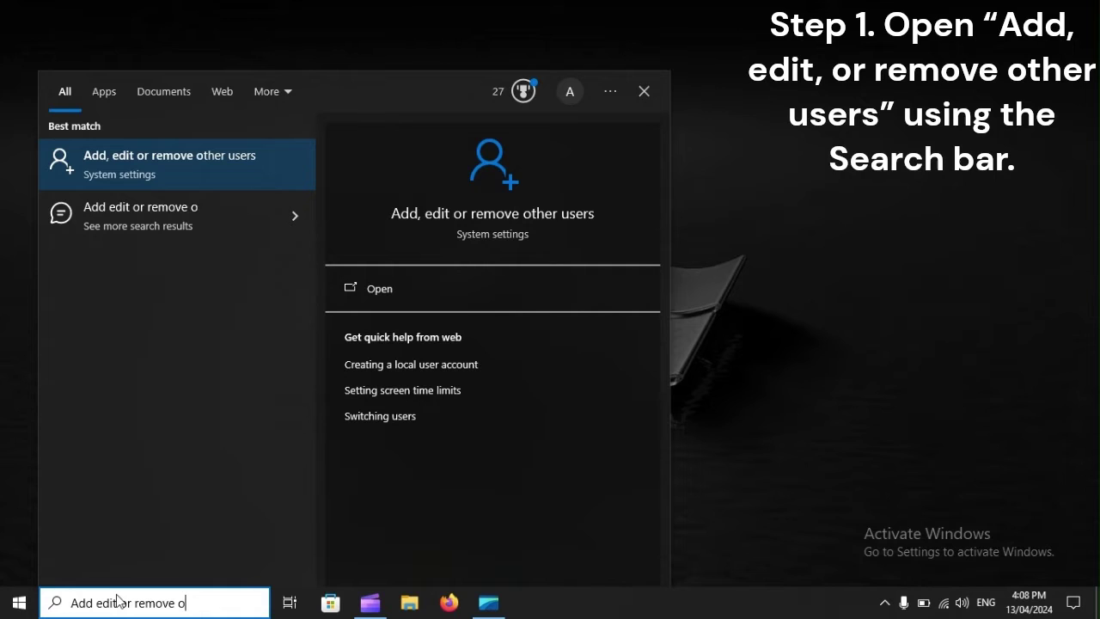
{"action": "type", "text": "ther users"}
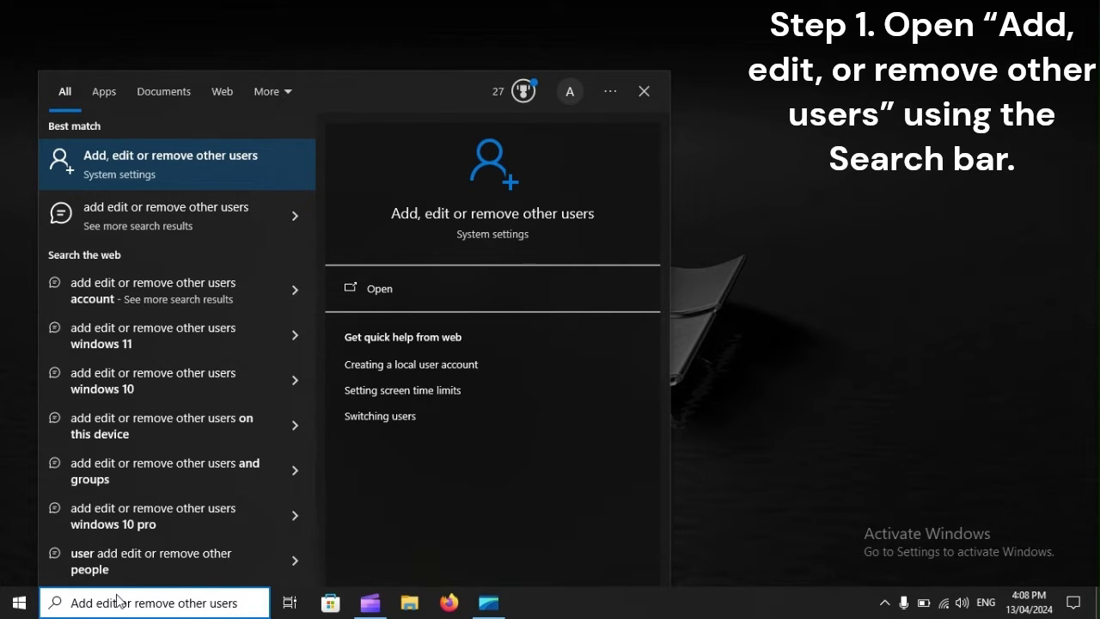
{"action": "key", "text": "Return"}
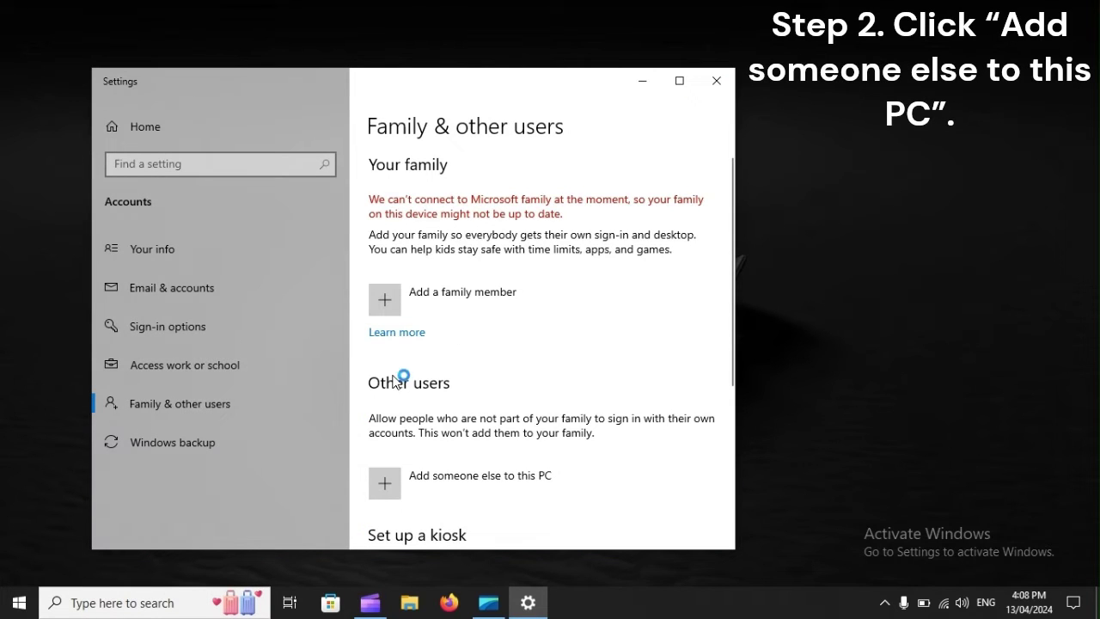
{"action": "left_click", "coordinate": [521, 487]}
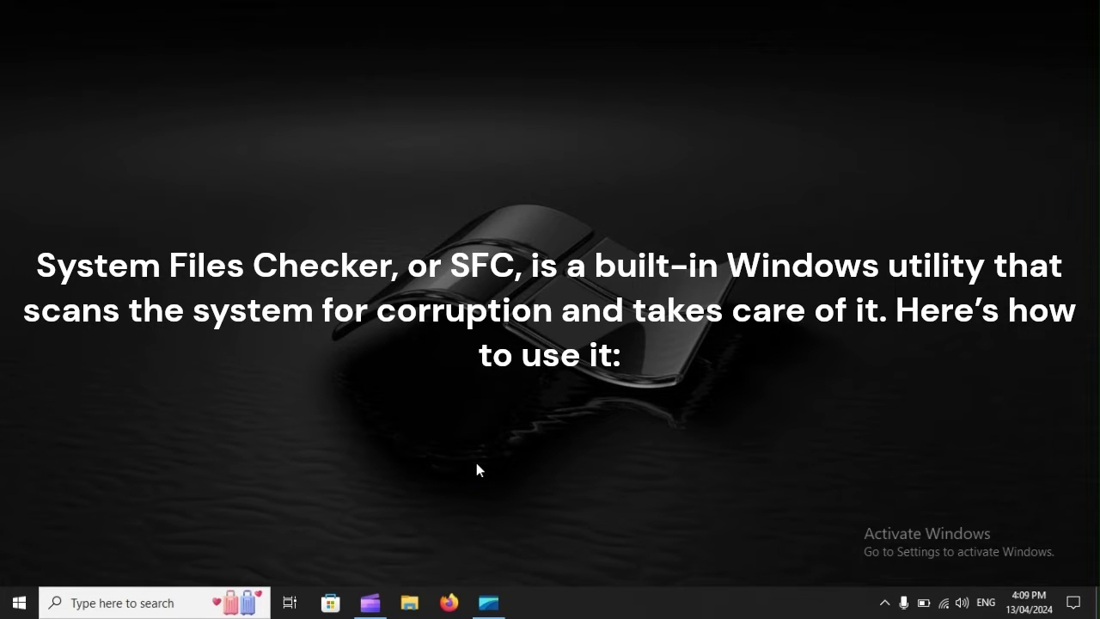
- Run Command Prompt as administrator and enter the command sfc /scannow
{"action": "left_click", "coordinate": [86, 602]}
{"action": "type", "text": "c"}
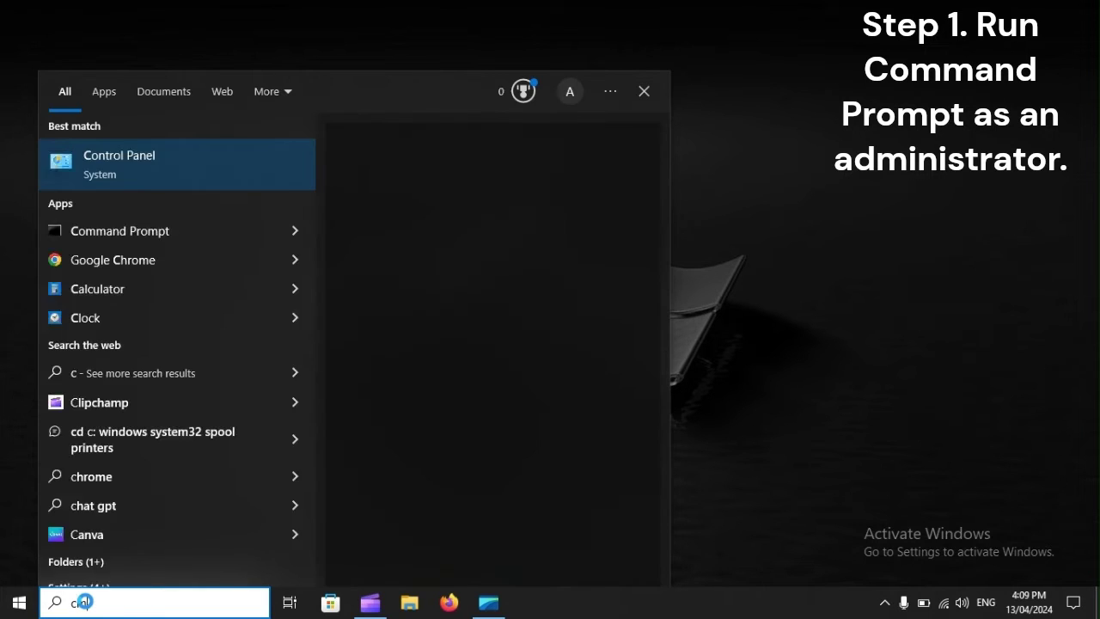
{"action": "type", "text": "md"}
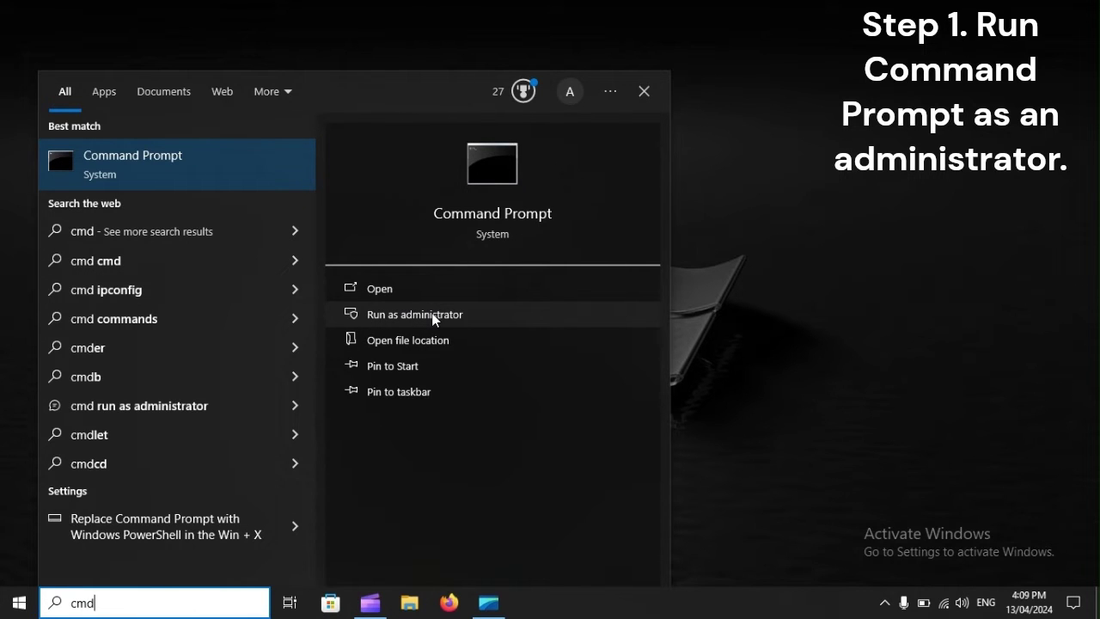
{"action": "left_click", "coordinate": [433, 316]}
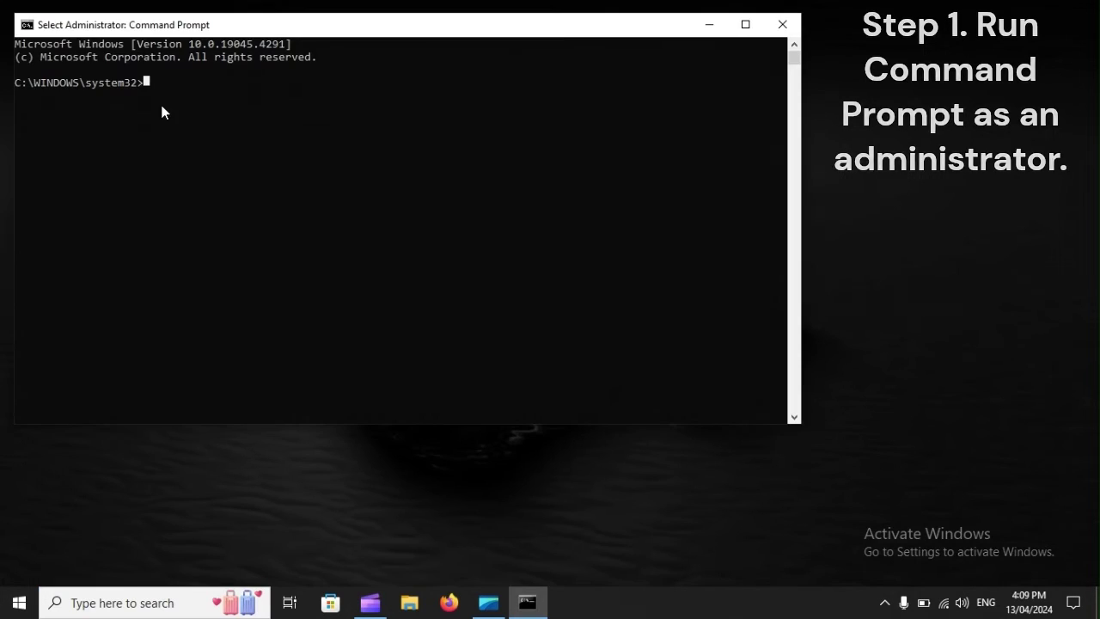
{"action": "type", "text": "sfc /s"}
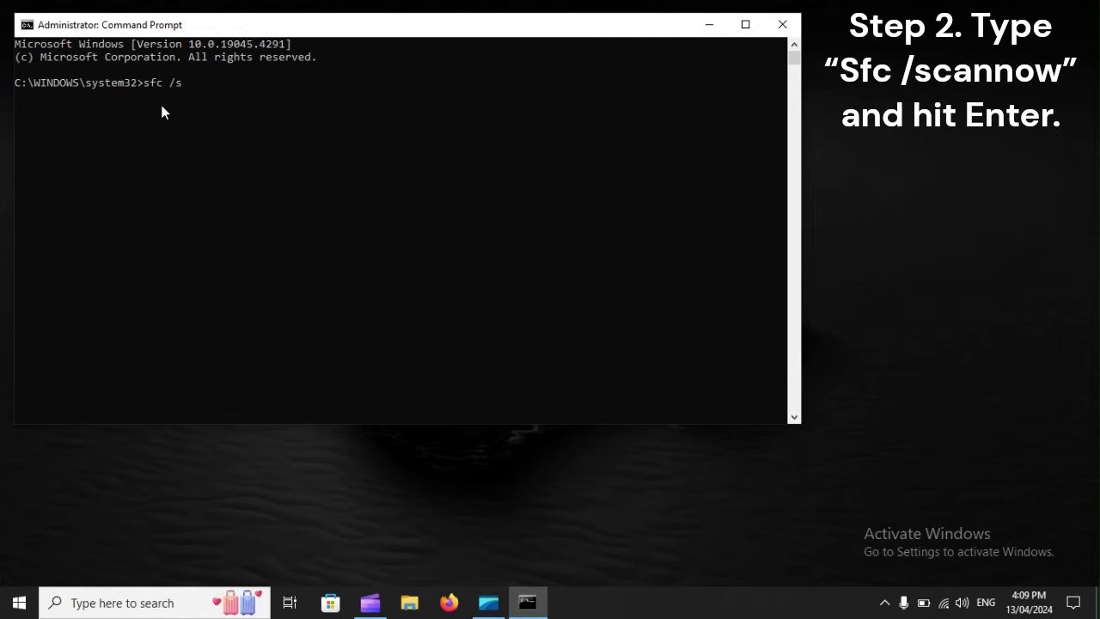
{"action": "type", "text": "cannow"}
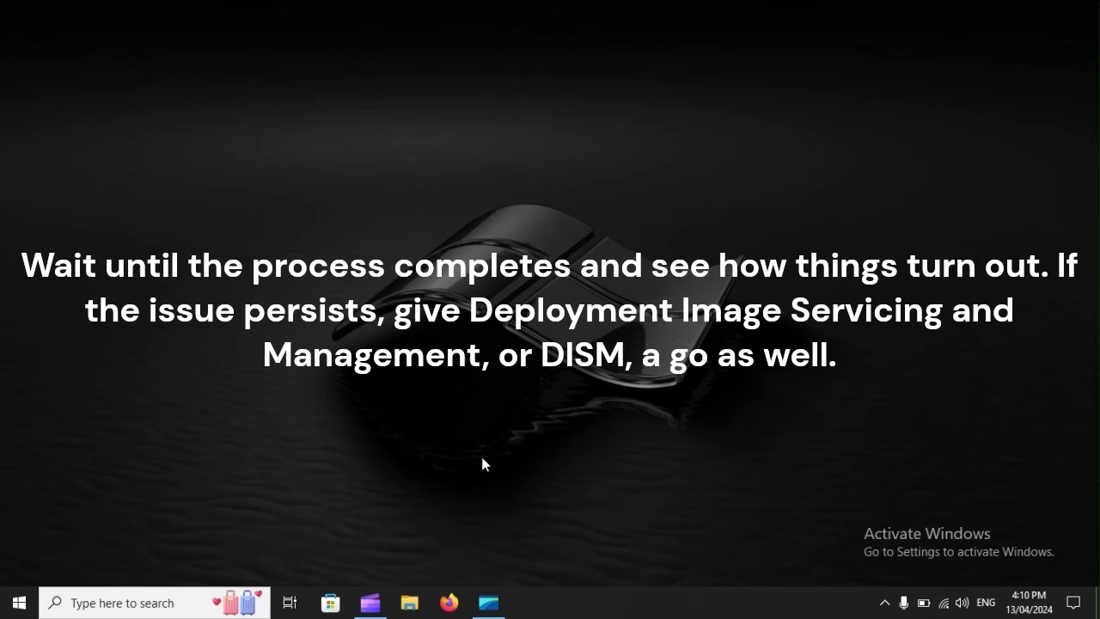
- Run Command Prompt as administrator and enter the command dism.exe /online /cleanup-image /scanhealth
{"action": "left_click", "coordinate": [138, 602]}
{"action": "type", "text": "cmd"}
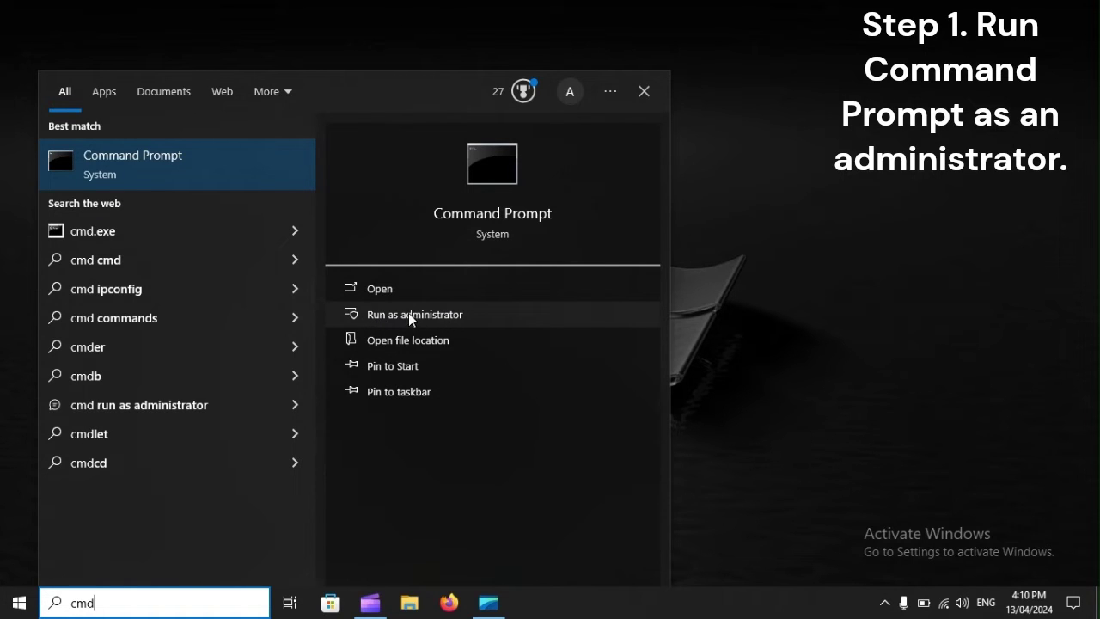
{"action": "left_click", "coordinate": [449, 313]}
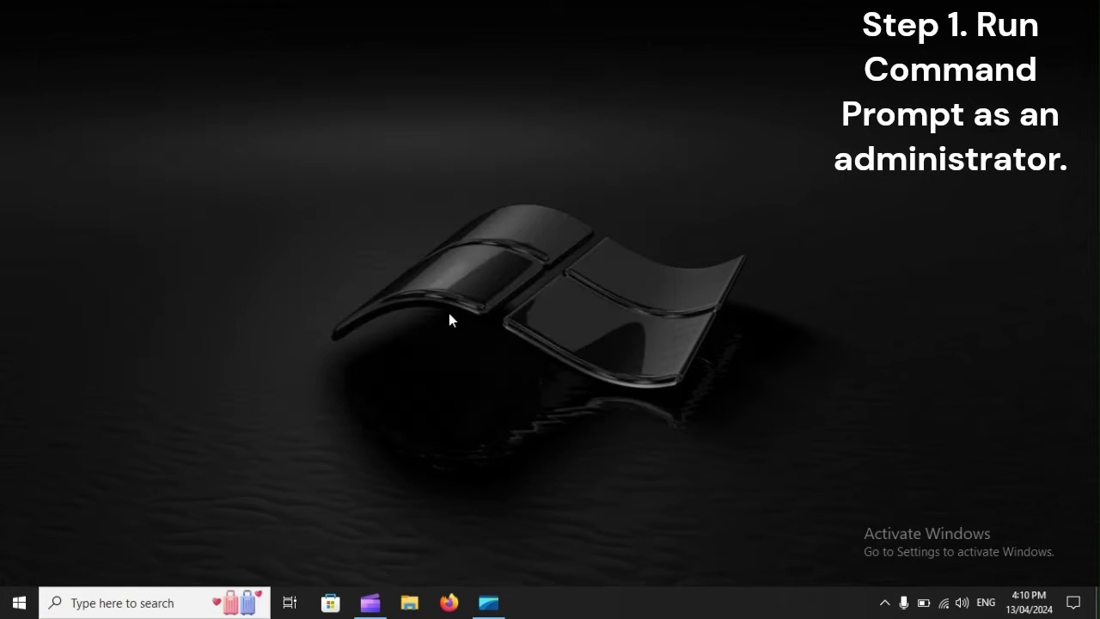
{"action": "left_click", "coordinate": [152, 87]}
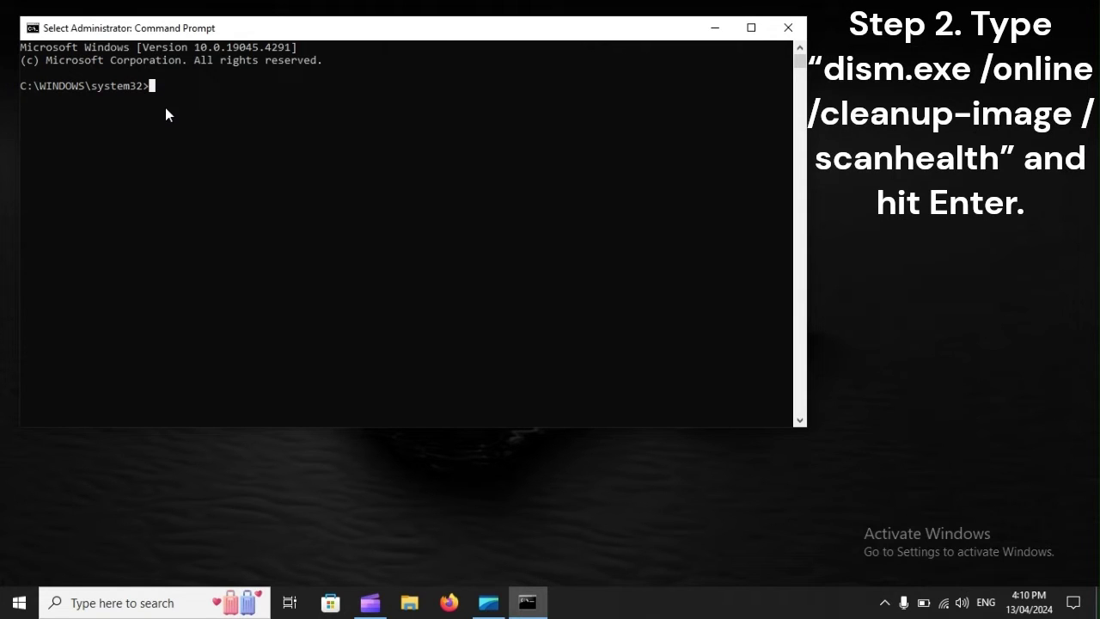
{"action": "type", "text": "dism.exe /online /cleanup-image /scanhealth"}
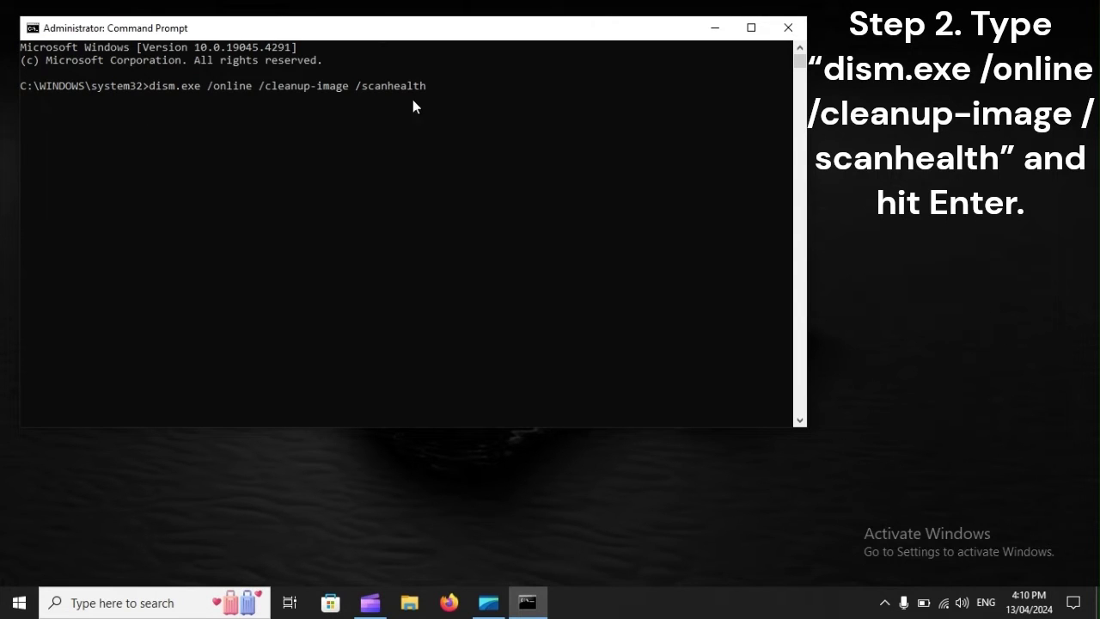
- Change the DISM command's last option to /restorehealth
{"action": "key", "text": "Left"}
{"action": "key", "text": "Left"}
{"action": "key", "text": "Left"}
{"action": "key", "text": "Left"}
{"action": "key", "text": "Left"}
{"action": "key", "text": "Left"}
{"action": "key", "text": "BackSpace"}
{"action": "key", "text": "BackSpace"}
{"action": "key", "text": "BackSpace"}
{"action": "key", "text": "BackSpace"}
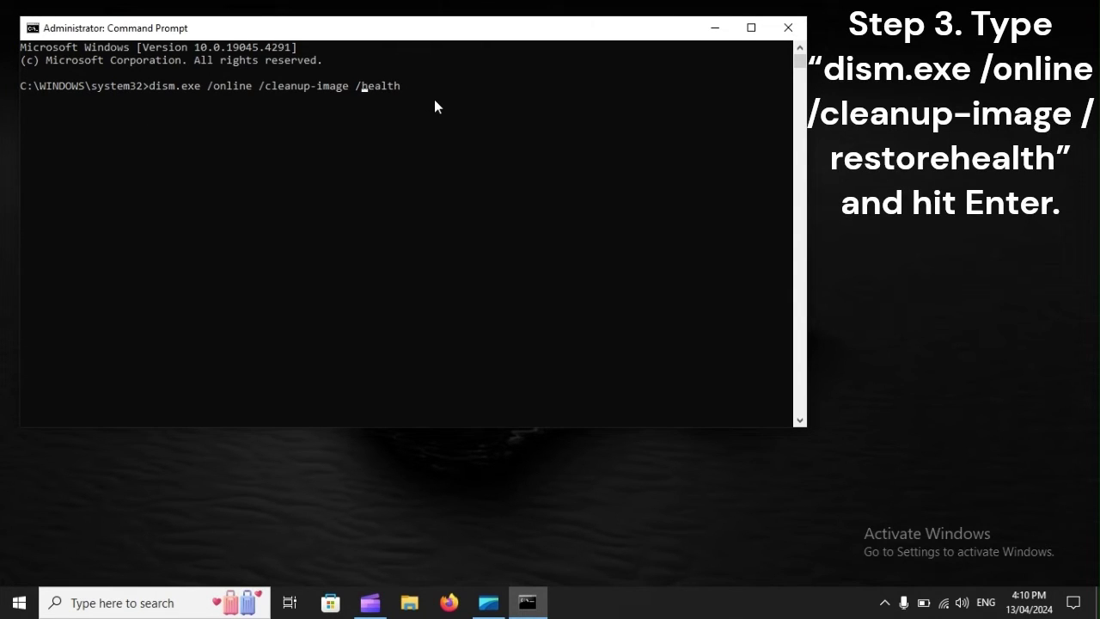
{"action": "type", "text": "restore"}
- Close Command Prompt and bring up the computer's power options
{"action": "left_click", "coordinate": [789, 29]}
{"action": "left_click", "coordinate": [18, 598]}
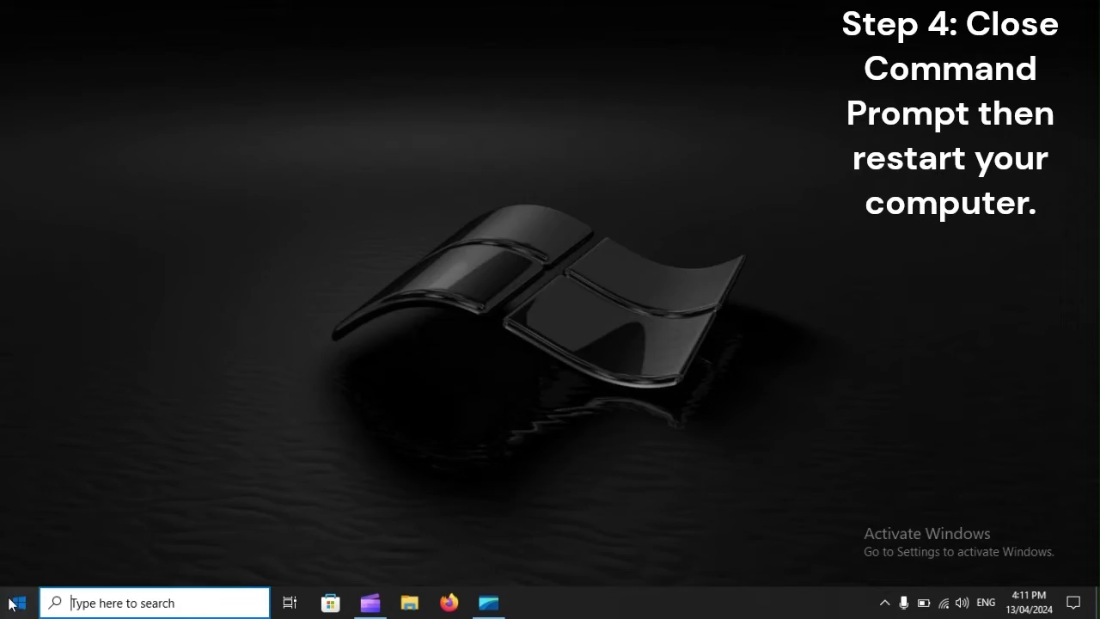
{"action": "left_click", "coordinate": [20, 567]}
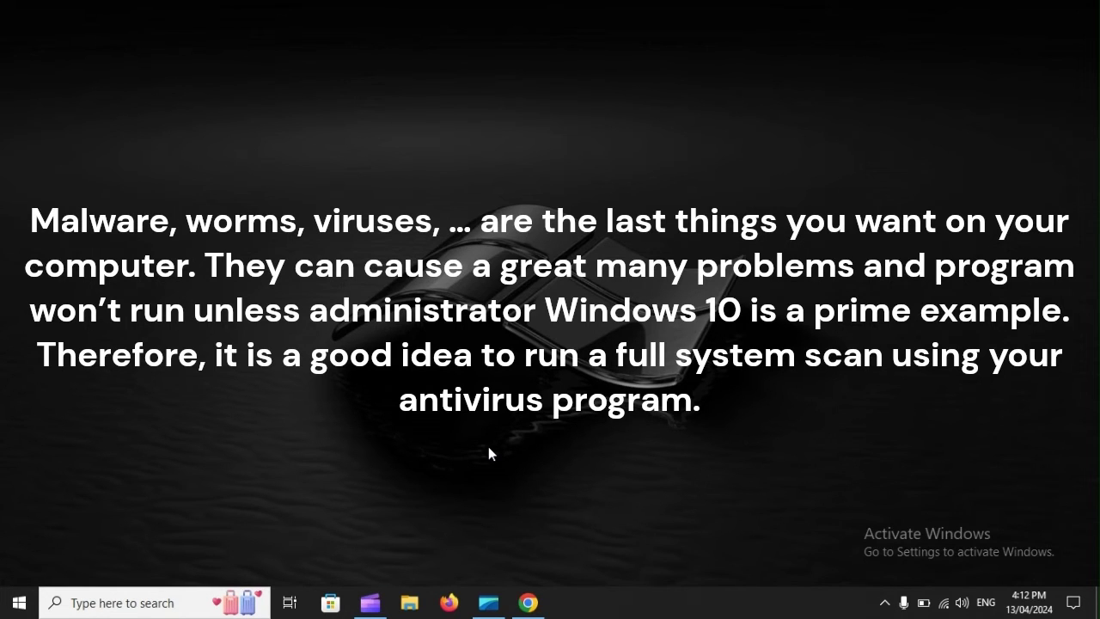
- Switch to Google Chrome
{"action": "left_click", "coordinate": [530, 602]}
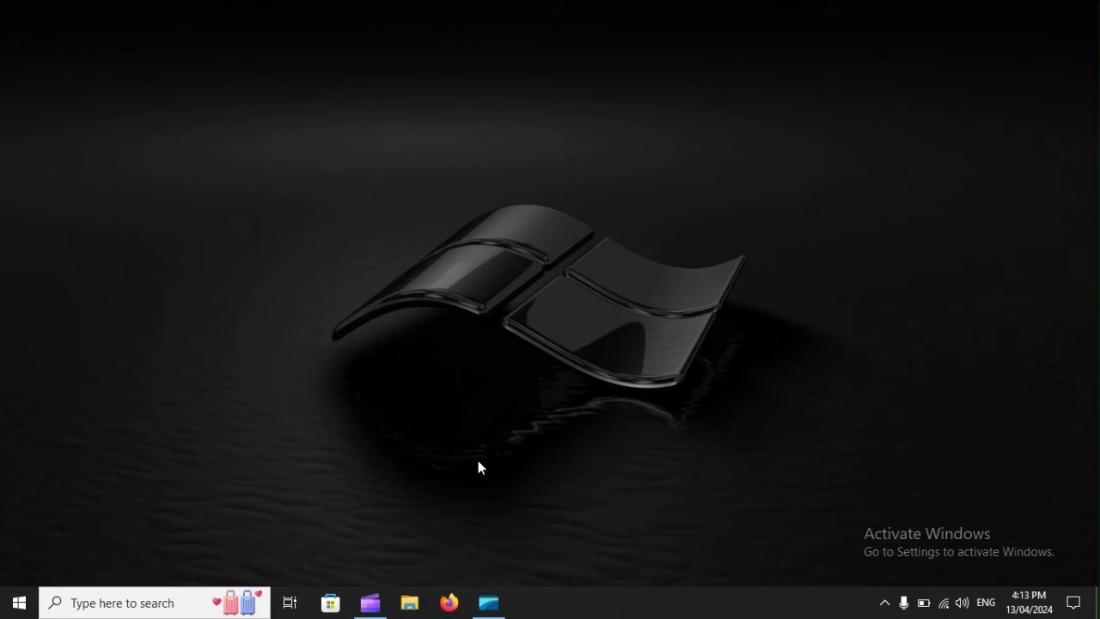
- Search Windows for regedit.msc and open Registry Editor
{"action": "left_click", "coordinate": [119, 601]}
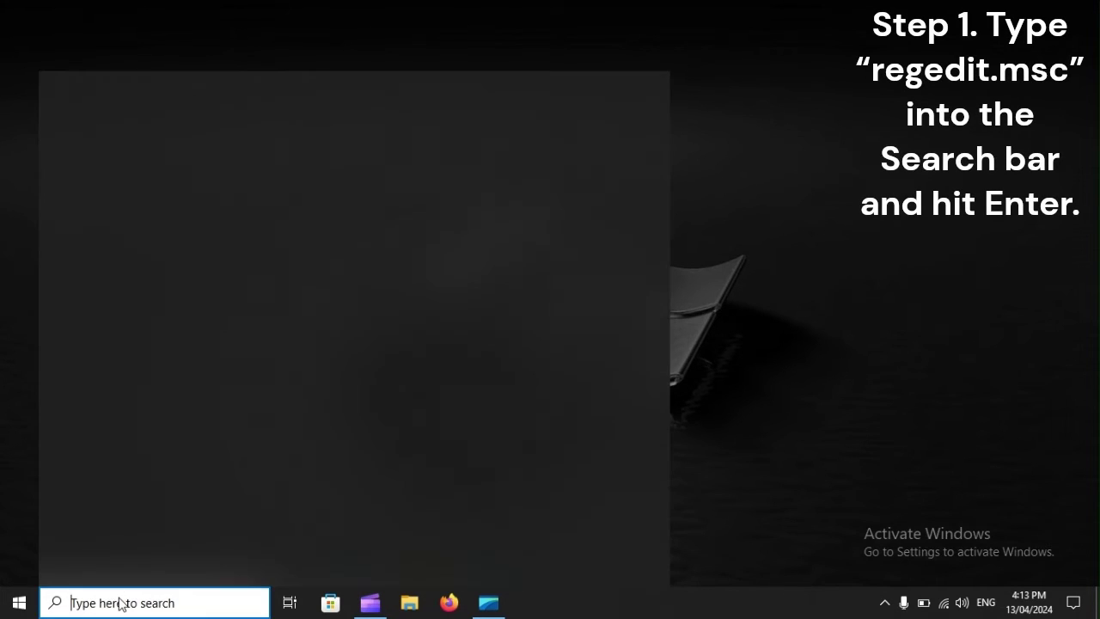
{"action": "type", "text": "regedi"}
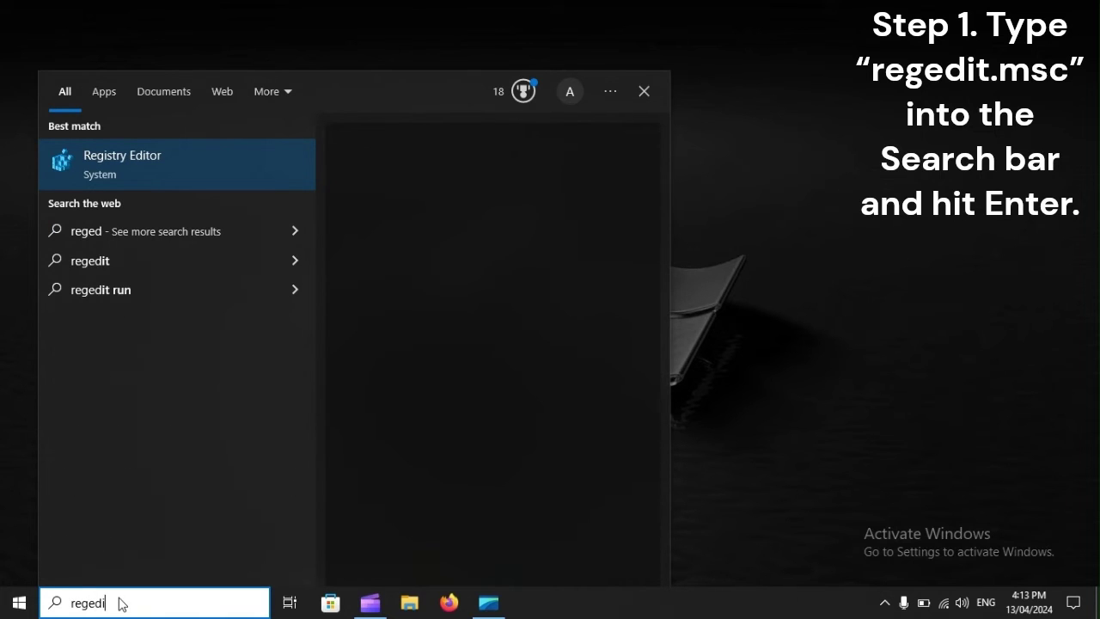
{"action": "type", "text": "t.msc"}
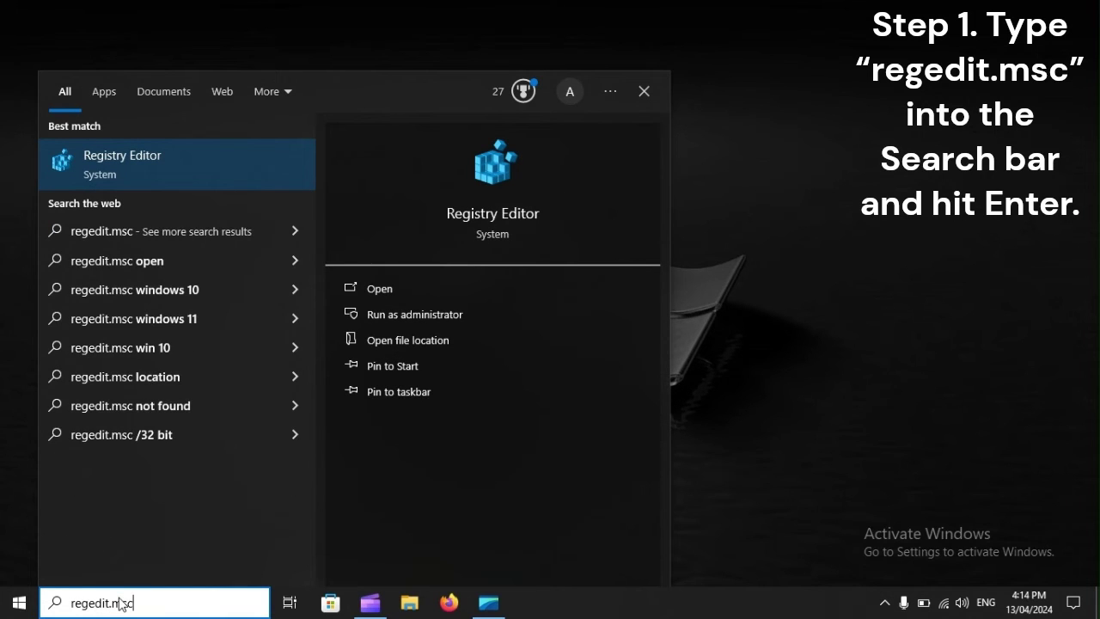
{"action": "key", "text": "Return"}
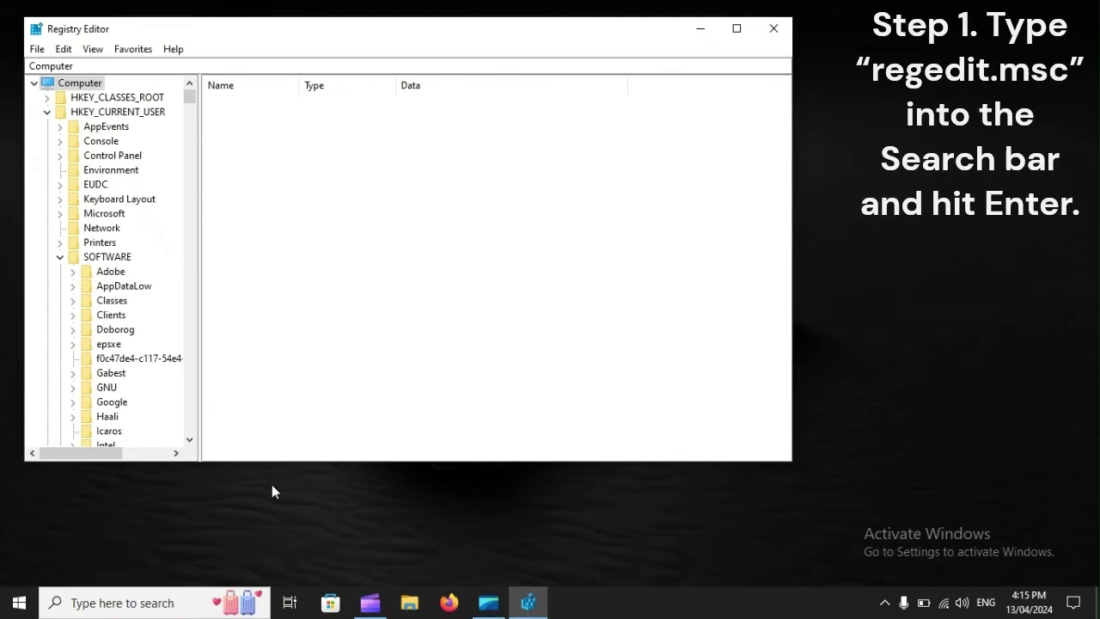
- Go to the HKEY_CURRENT_USER\SOFTWARE\Classes key in the registry
{"action": "left_click", "coordinate": [168, 112]}
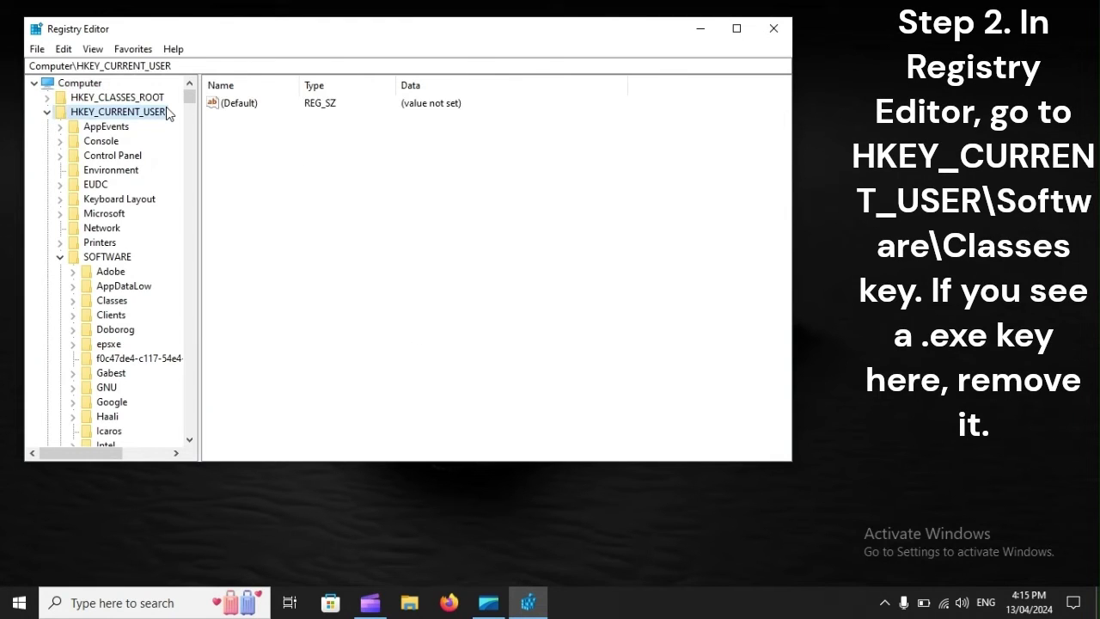
{"action": "left_click", "coordinate": [119, 258]}
{"action": "left_click", "coordinate": [124, 308]}
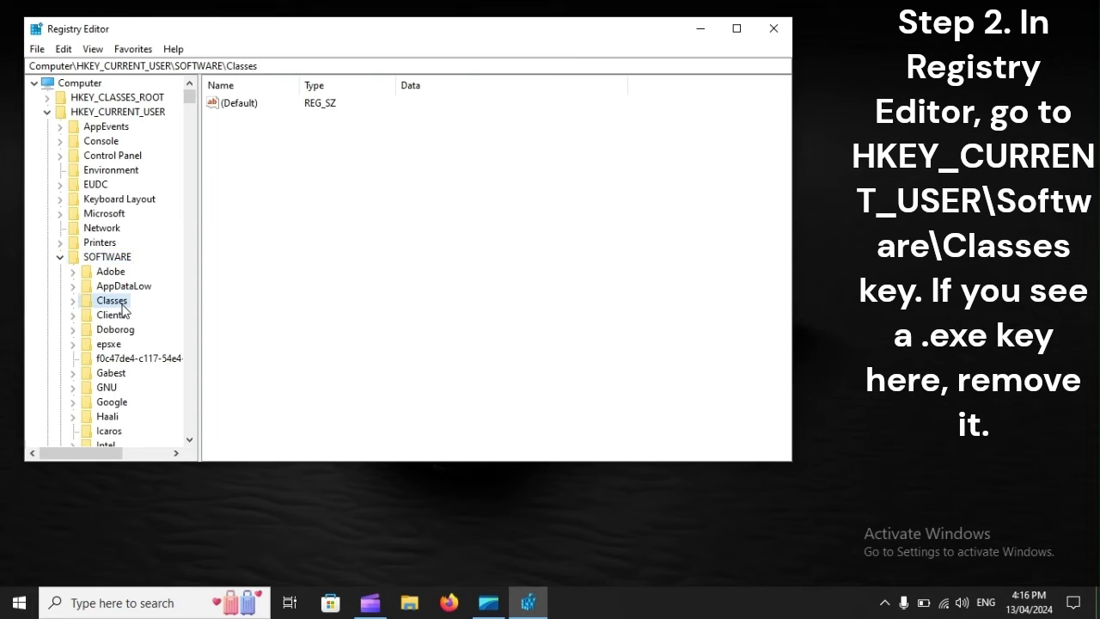
- Expand the Classes key, check its subkeys for a .exe key, and collapse it again
{"action": "left_click", "coordinate": [73, 302]}
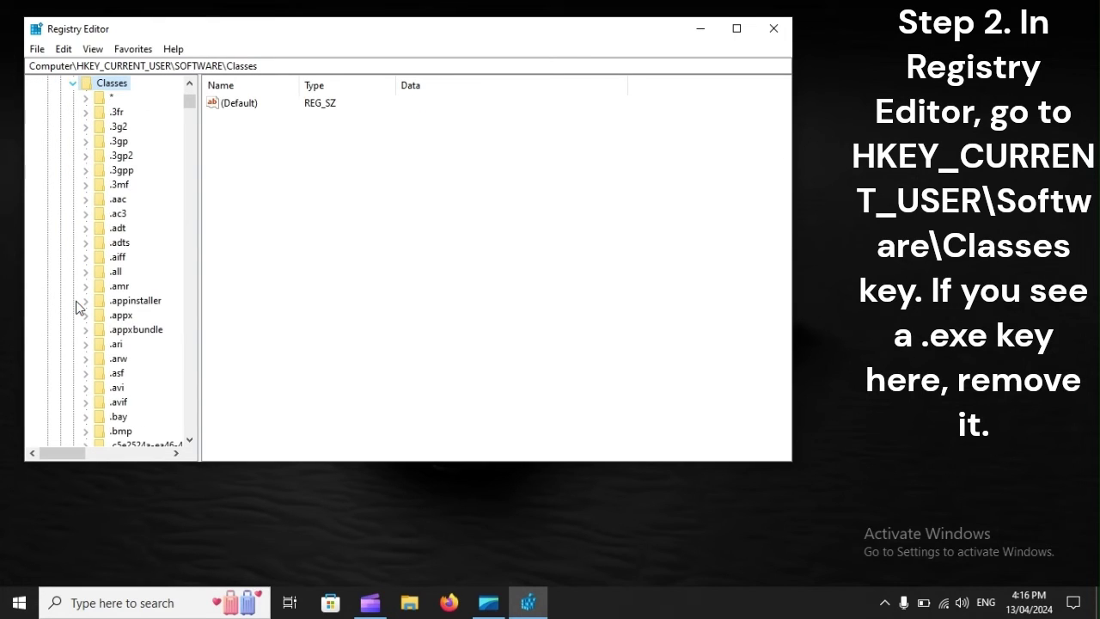
{"action": "scroll", "coordinate": [158, 335], "scroll_direction": "down", "scroll_amount": 4}
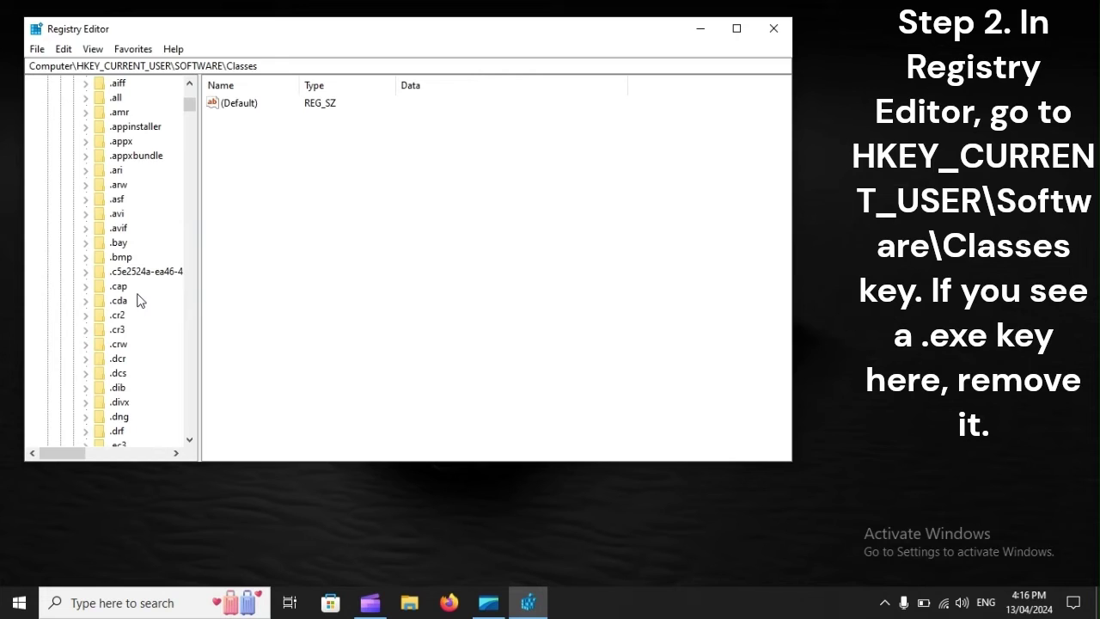
{"action": "scroll", "coordinate": [137, 299], "scroll_direction": "down", "scroll_amount": 3}
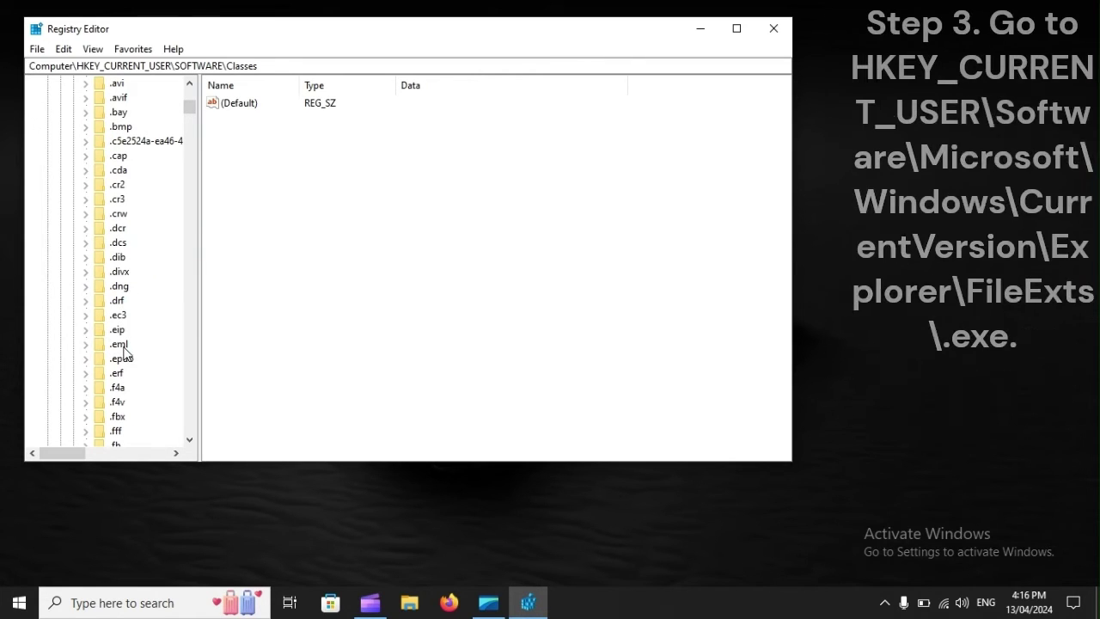
{"action": "scroll", "coordinate": [157, 326], "scroll_direction": "up", "scroll_amount": 12}
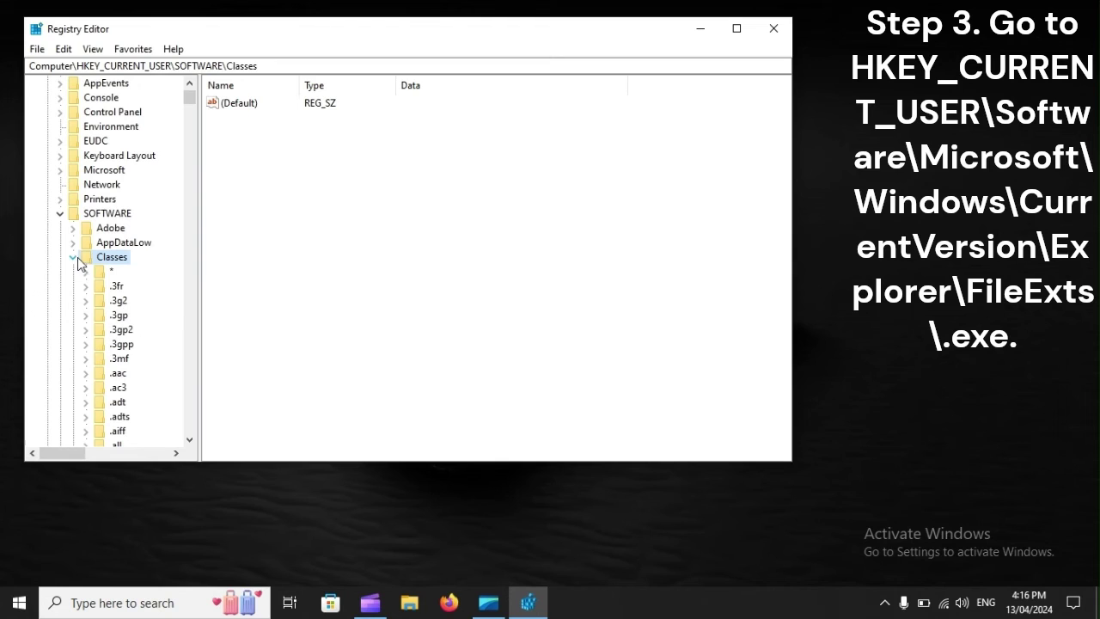
{"action": "left_click", "coordinate": [75, 258]}
- Go to the Microsoft\Windows\CurrentVersion key under HKEY_CURRENT_USER\SOFTWARE
{"action": "scroll", "coordinate": [177, 364], "scroll_direction": "down", "scroll_amount": 4}
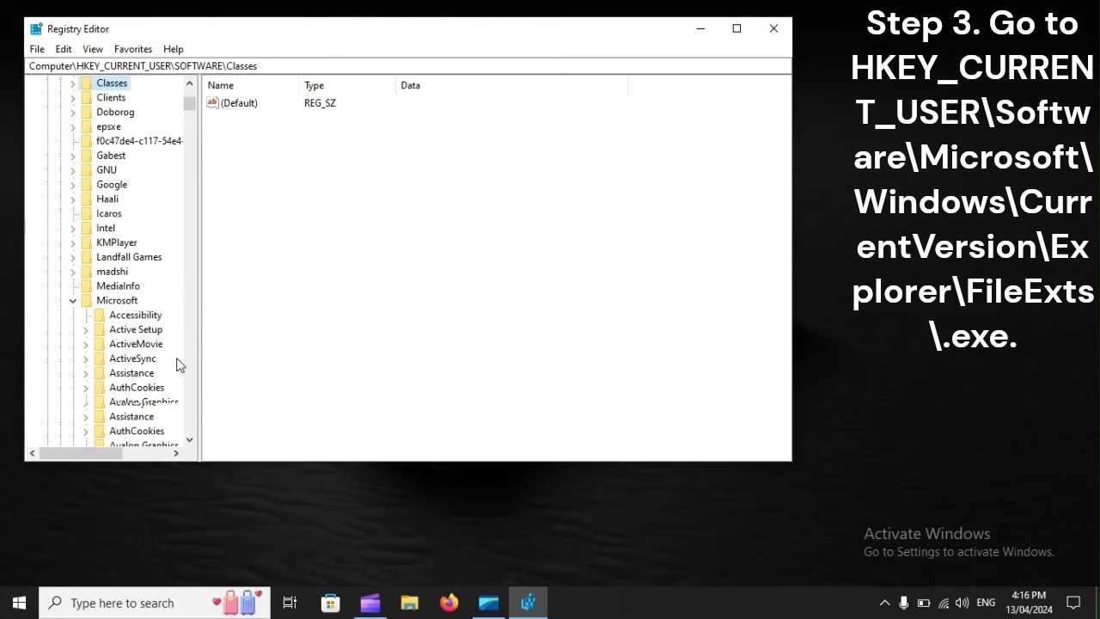
{"action": "left_click", "coordinate": [131, 303]}
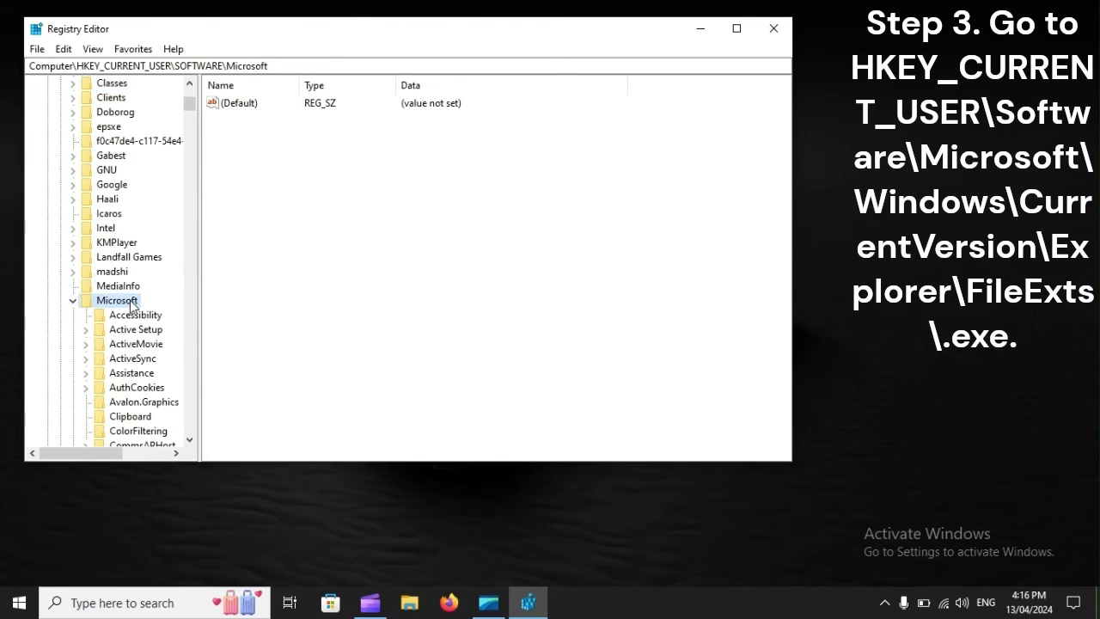
{"action": "left_click_drag", "start_coordinate": [69, 456], "coordinate": [92, 456]}
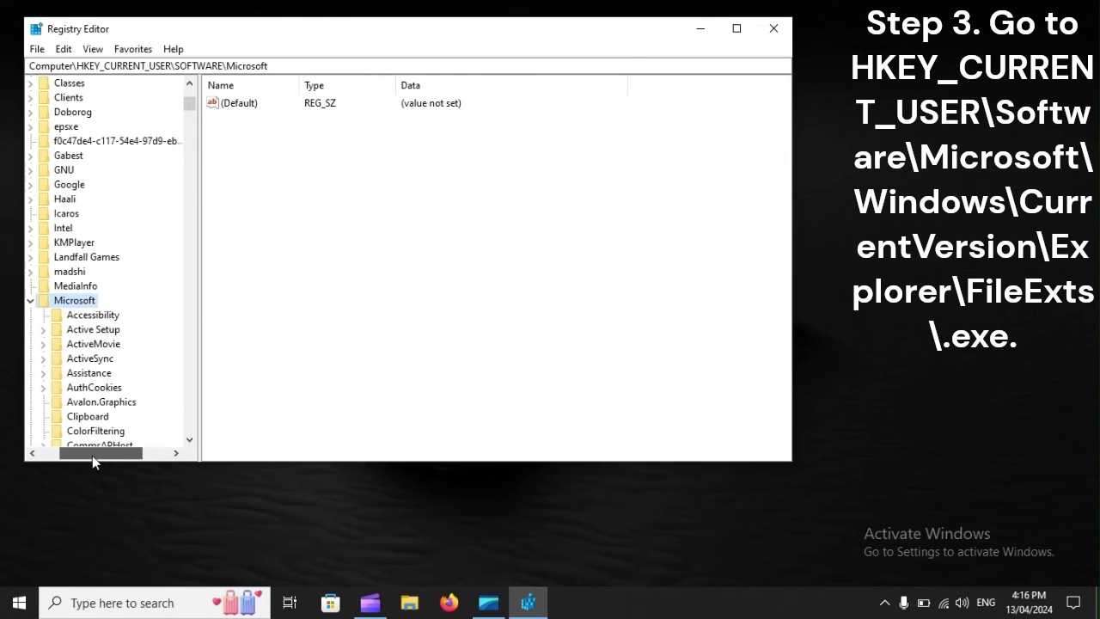
{"action": "scroll", "coordinate": [185, 368], "scroll_direction": "down", "scroll_amount": 4}
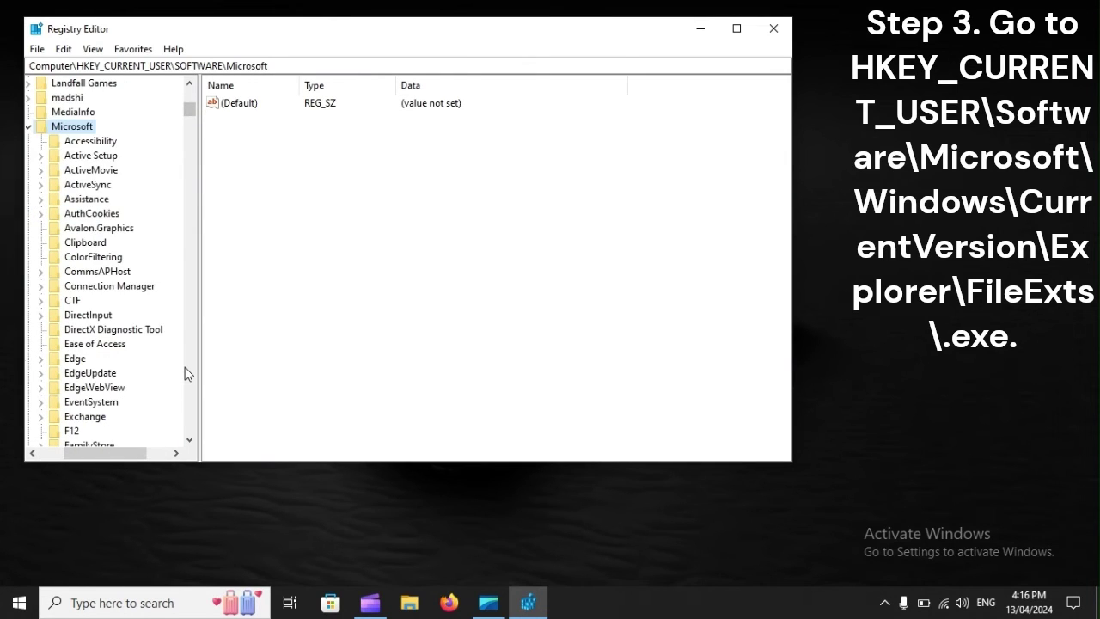
{"action": "scroll", "coordinate": [185, 367], "scroll_direction": "down", "scroll_amount": 4}
{"action": "scroll", "coordinate": [185, 367], "scroll_direction": "down", "scroll_amount": 16}
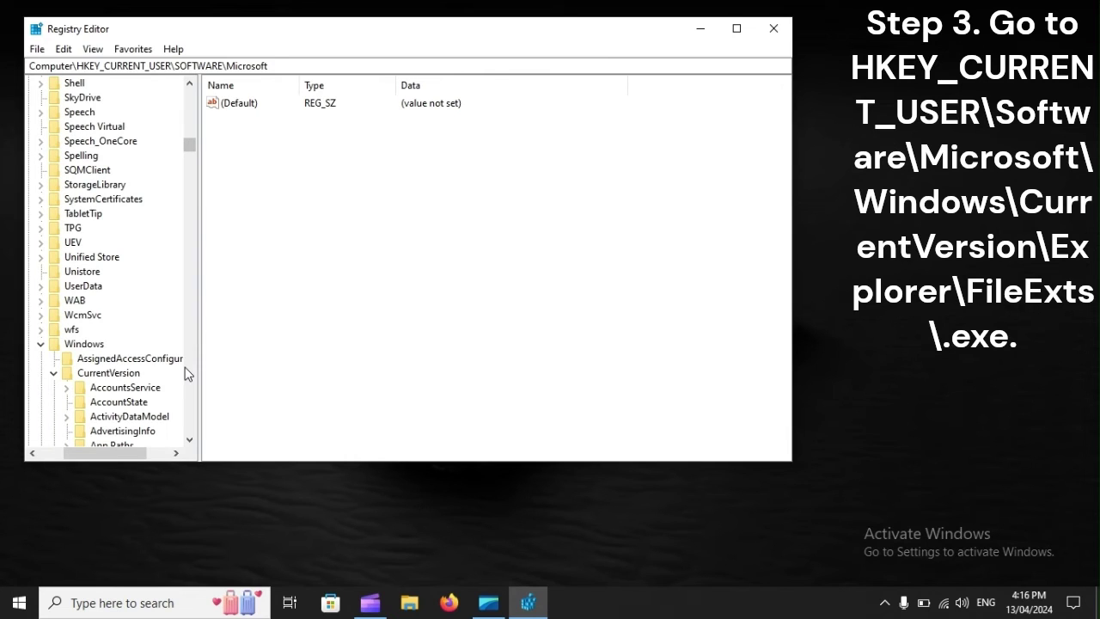
{"action": "left_click", "coordinate": [79, 344]}
{"action": "left_click", "coordinate": [108, 376]}
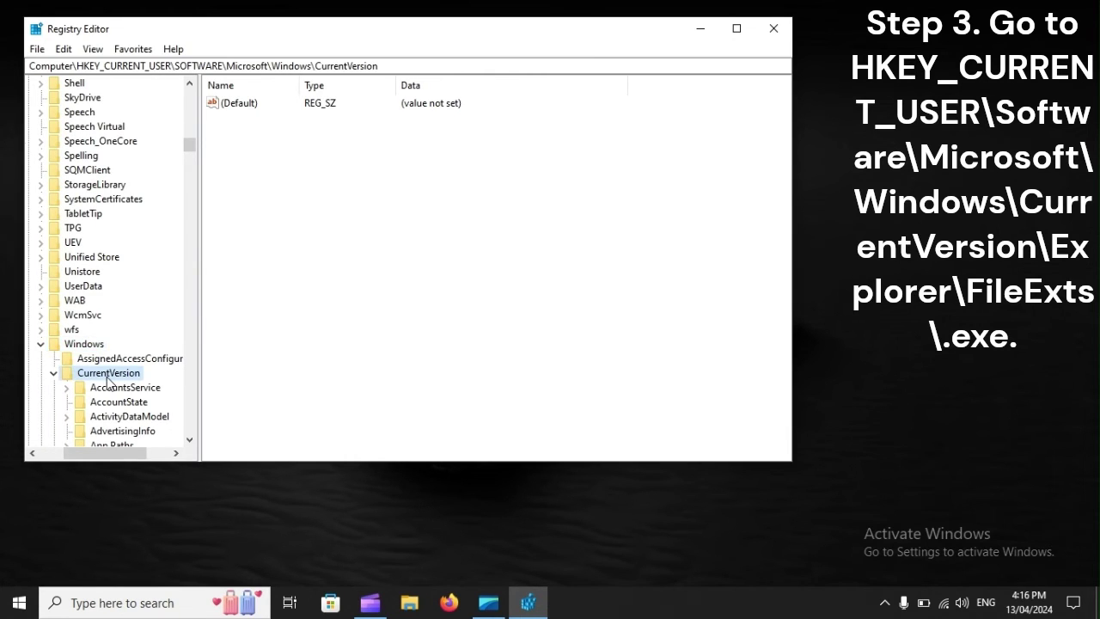
- Go to the Explorer\FileExts key under CurrentVersion
{"action": "scroll", "coordinate": [181, 412], "scroll_direction": "down", "scroll_amount": 4}
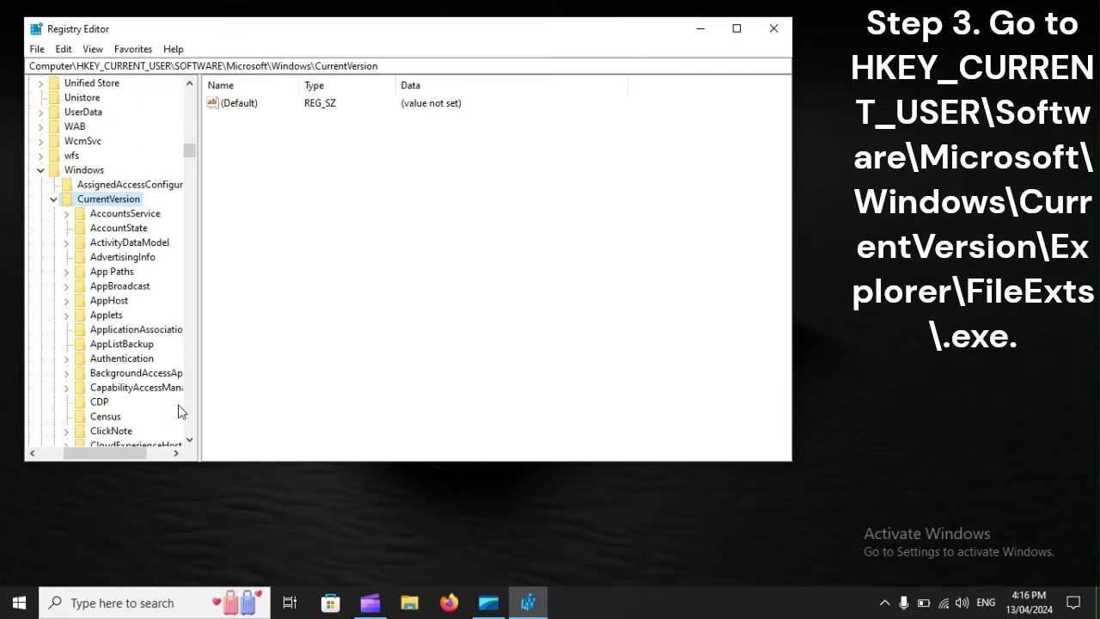
{"action": "scroll", "coordinate": [181, 412], "scroll_direction": "down", "scroll_amount": 4}
{"action": "double_click", "coordinate": [181, 412]}
{"action": "scroll", "coordinate": [181, 412], "scroll_direction": "down", "scroll_amount": 4}
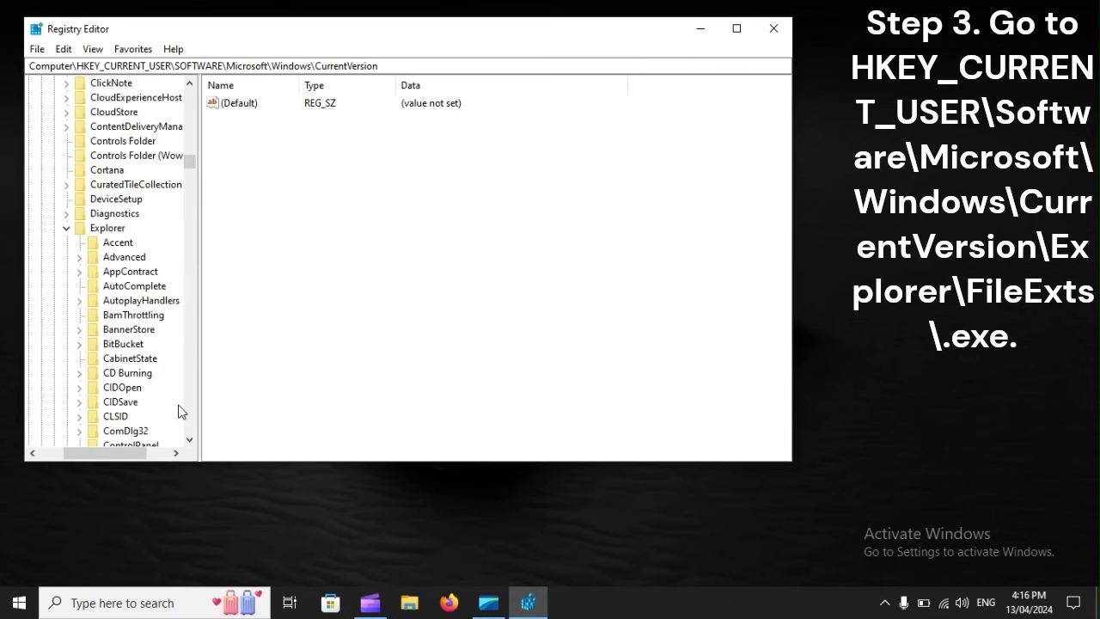
{"action": "left_click", "coordinate": [108, 228]}
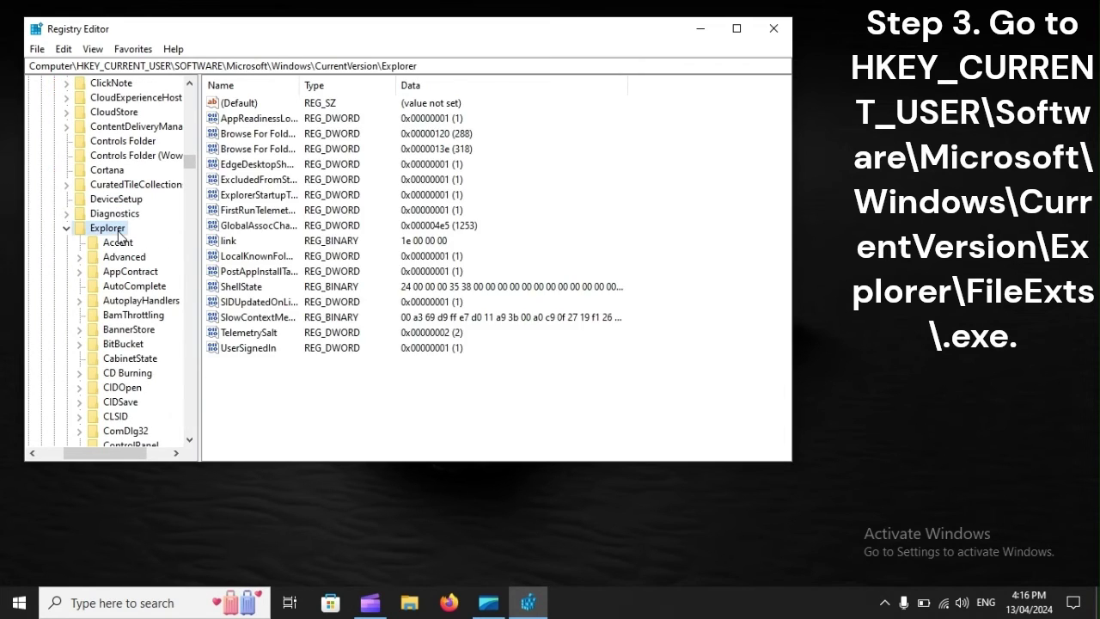
{"action": "scroll", "coordinate": [179, 382], "scroll_direction": "down", "scroll_amount": 4}
{"action": "scroll", "coordinate": [179, 382], "scroll_direction": "down", "scroll_amount": 3}
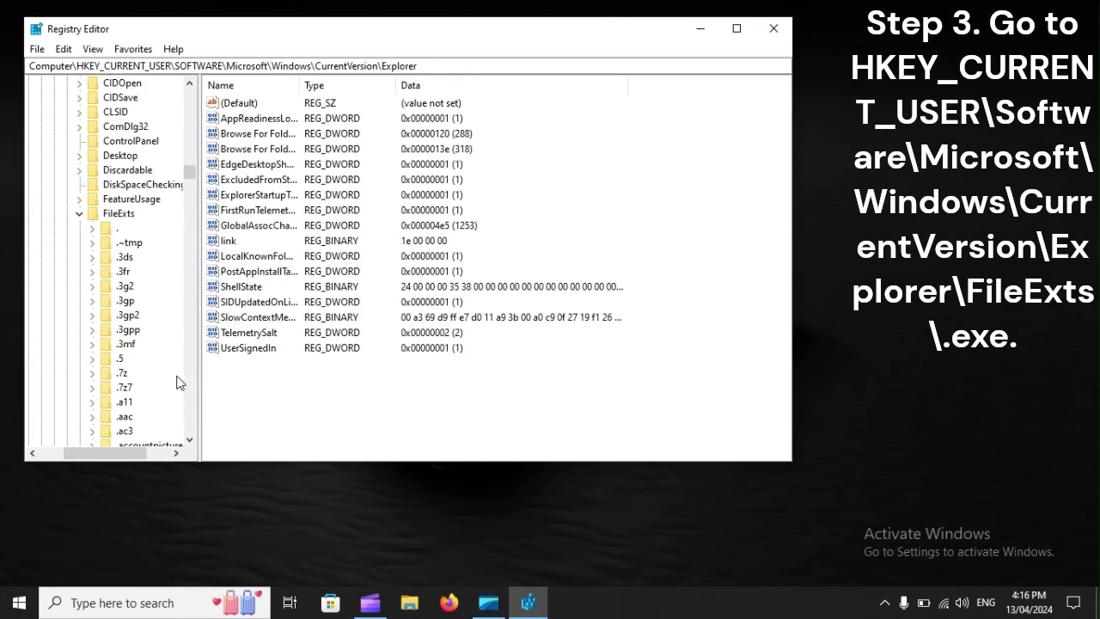
{"action": "left_click", "coordinate": [126, 215]}
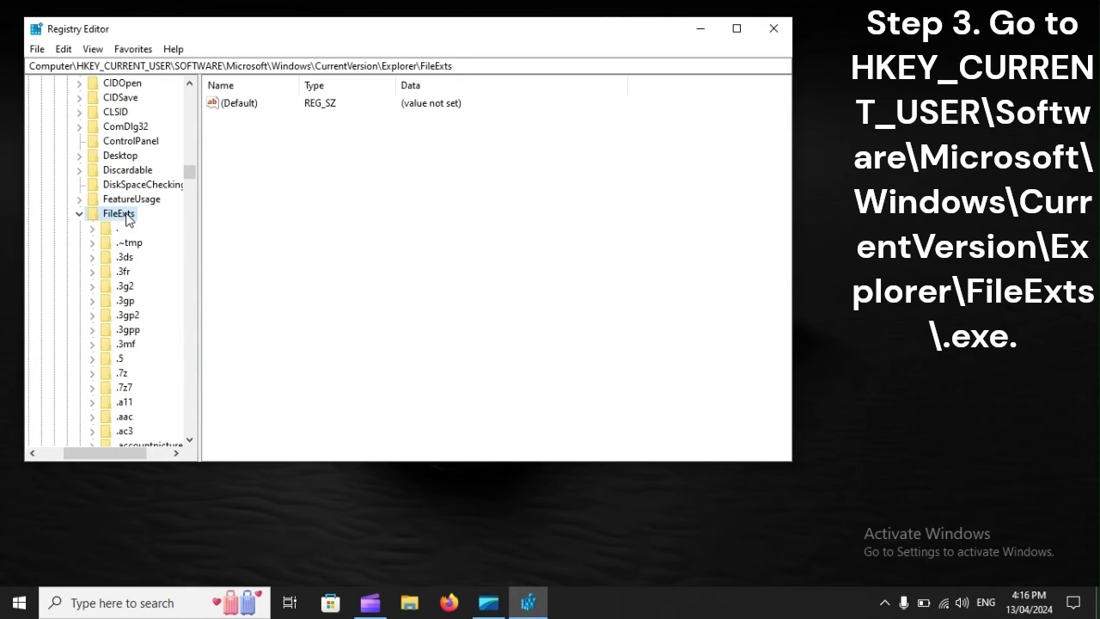
- Check the default values of the .exe key under FileExts and its OpenWithList and OpenWithProgids subkeys
{"action": "scroll", "coordinate": [170, 342], "scroll_direction": "down", "scroll_amount": 9}
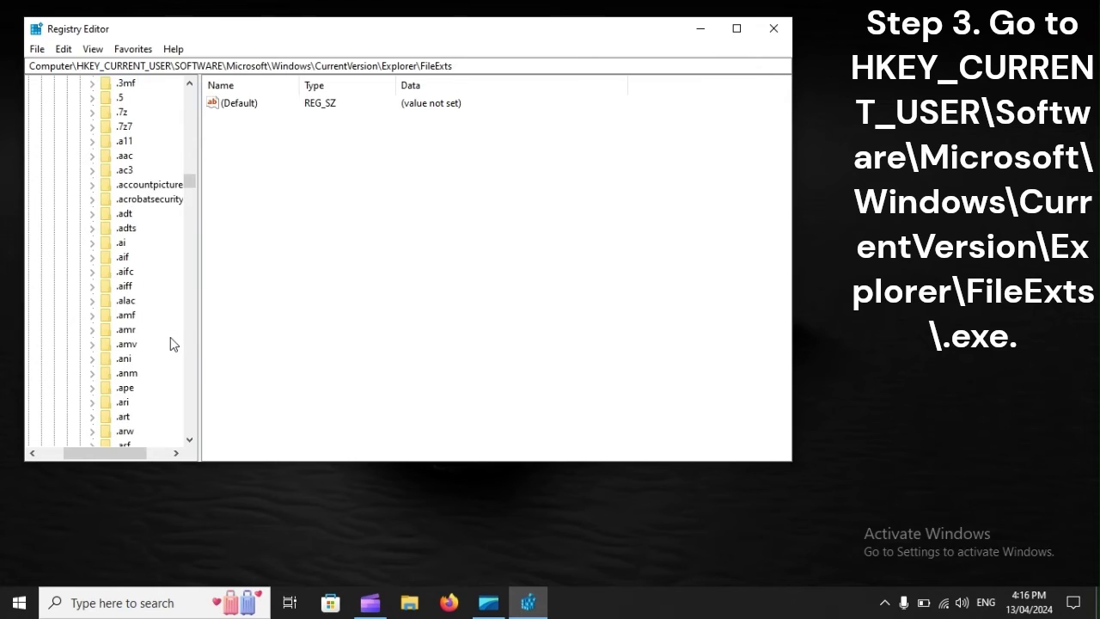
{"action": "scroll", "coordinate": [171, 339], "scroll_direction": "down", "scroll_amount": 18}
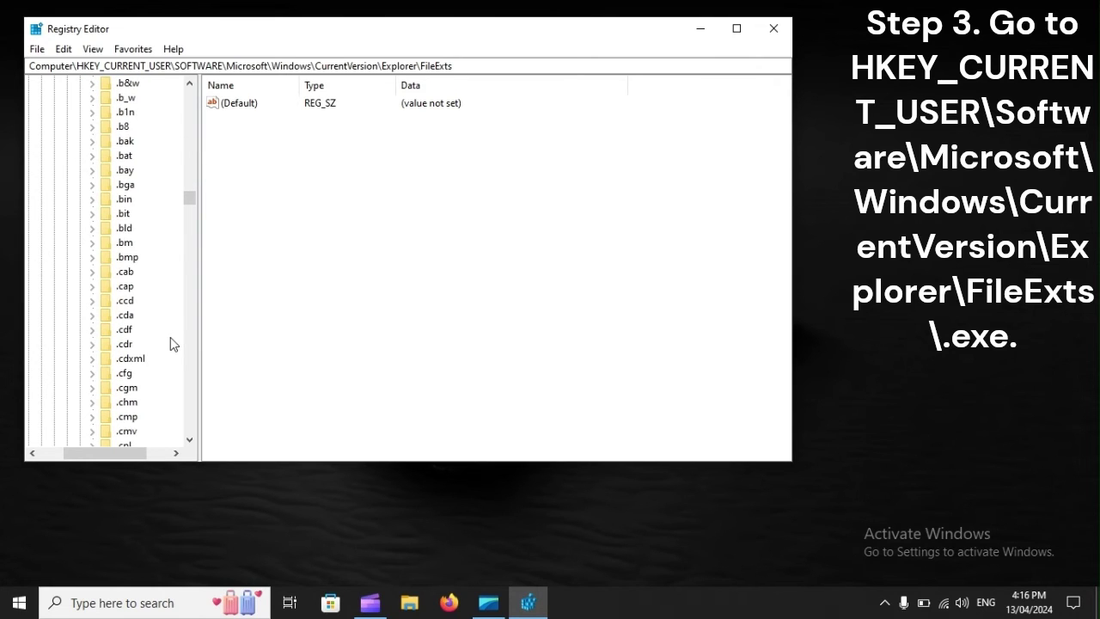
{"action": "scroll", "coordinate": [170, 344], "scroll_direction": "down", "scroll_amount": 12}
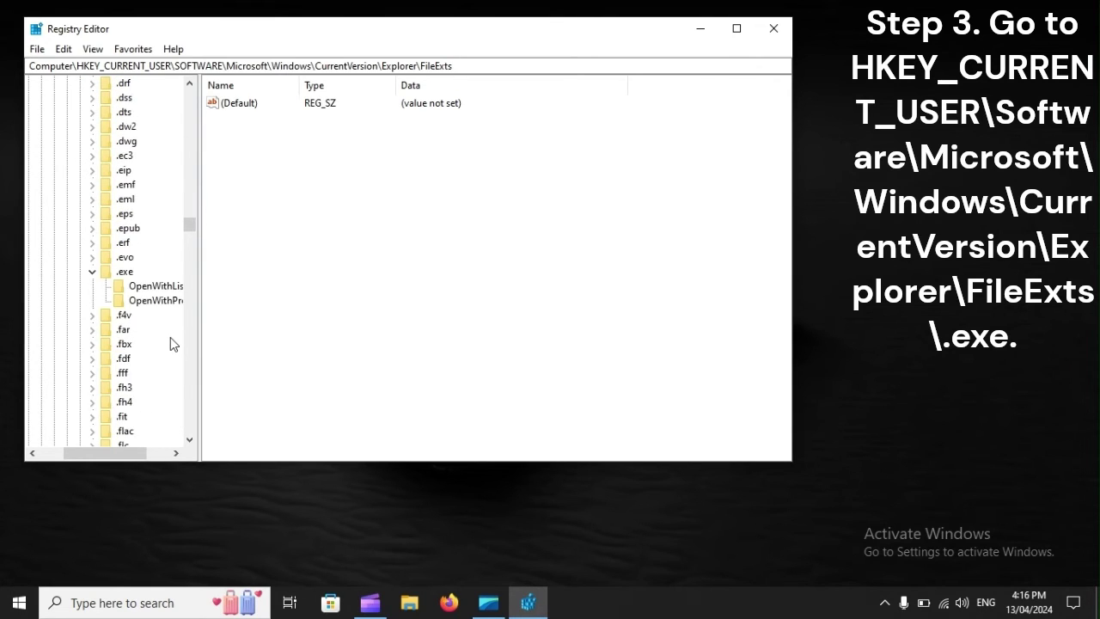
{"action": "left_click", "coordinate": [123, 272]}
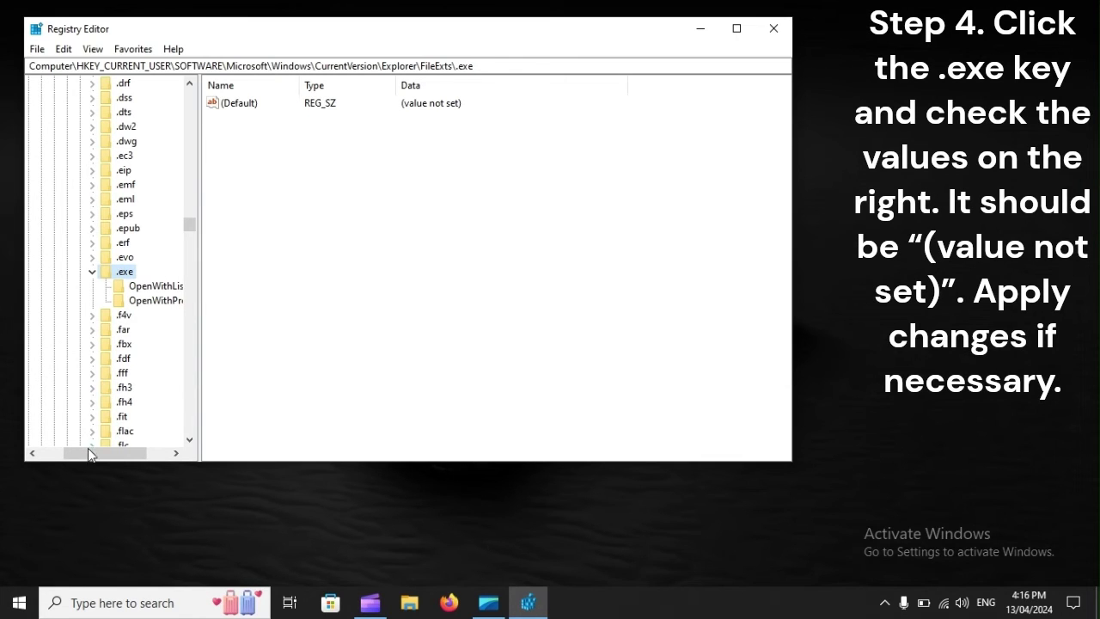
{"action": "left_click_drag", "start_coordinate": [88, 453], "coordinate": [113, 460]}
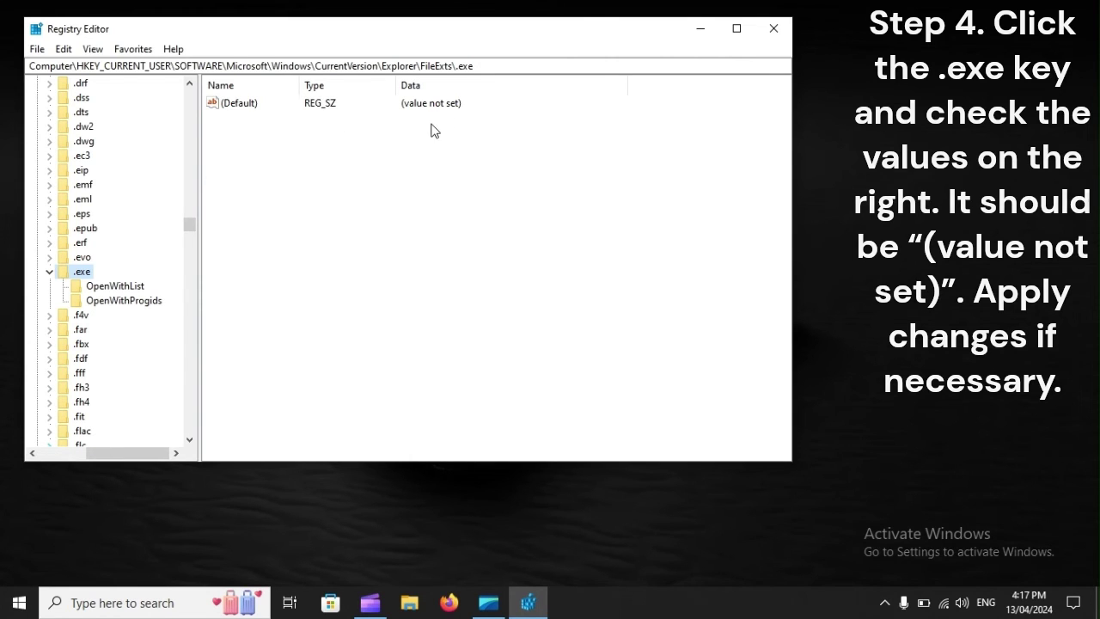
{"action": "left_click", "coordinate": [116, 291]}
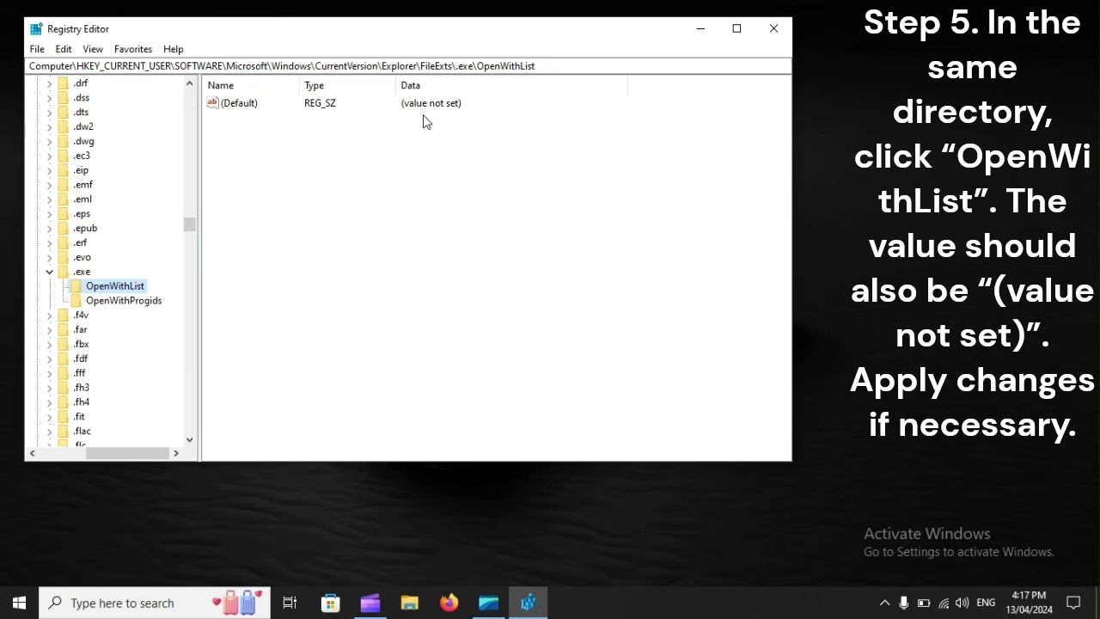
{"action": "left_click", "coordinate": [150, 303]}
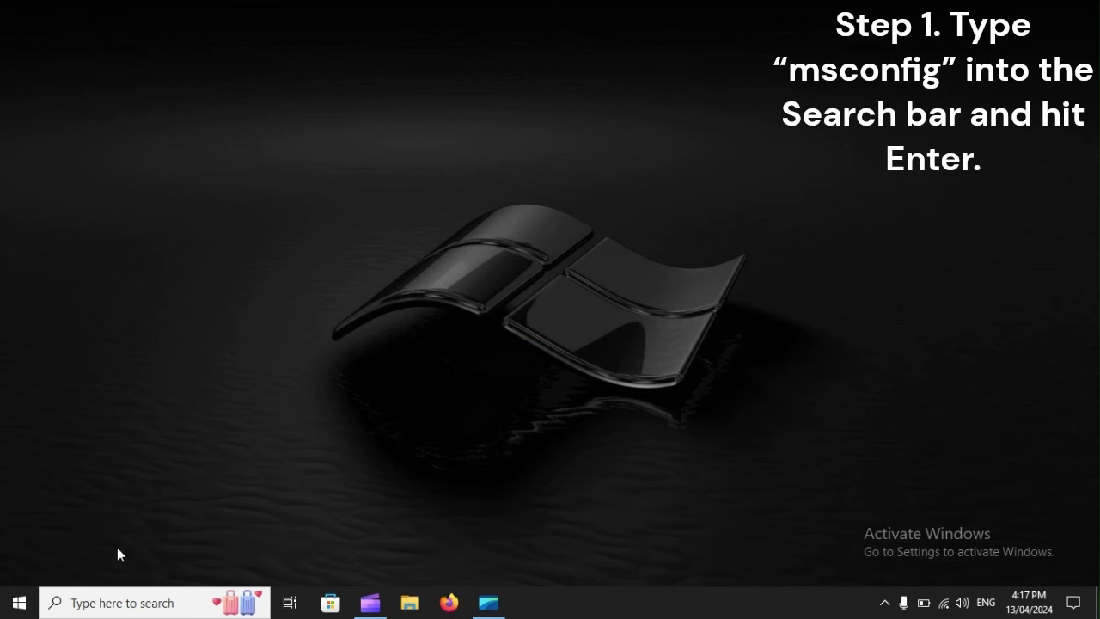
- Search Windows for msconfig and open System Configuration
{"action": "left_click", "coordinate": [109, 600]}
{"action": "type", "text": "ms"}
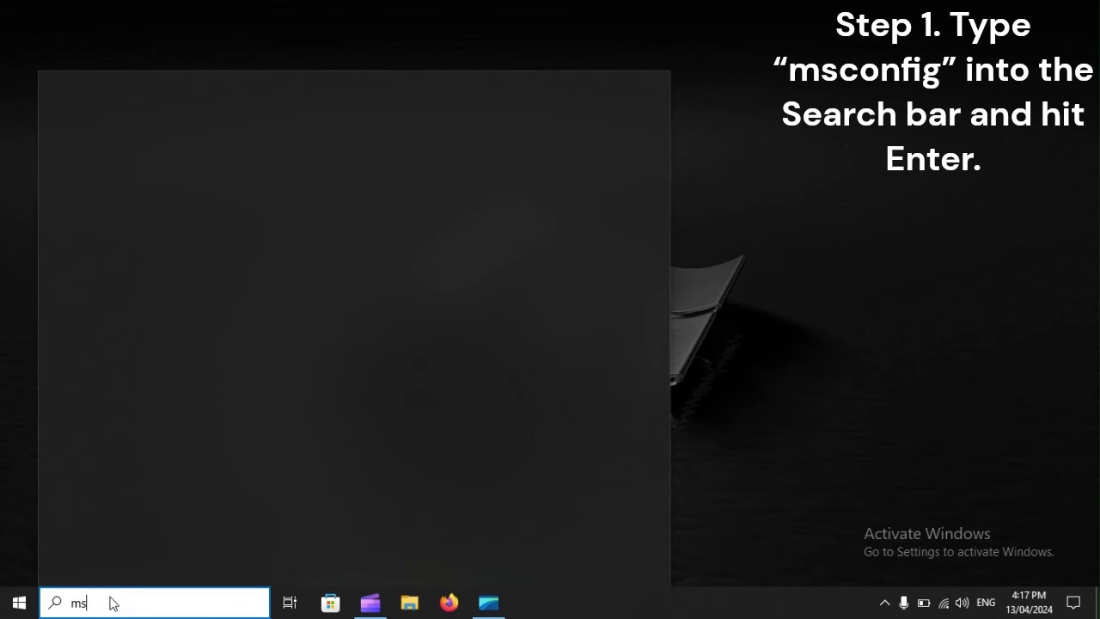
{"action": "type", "text": "conf"}
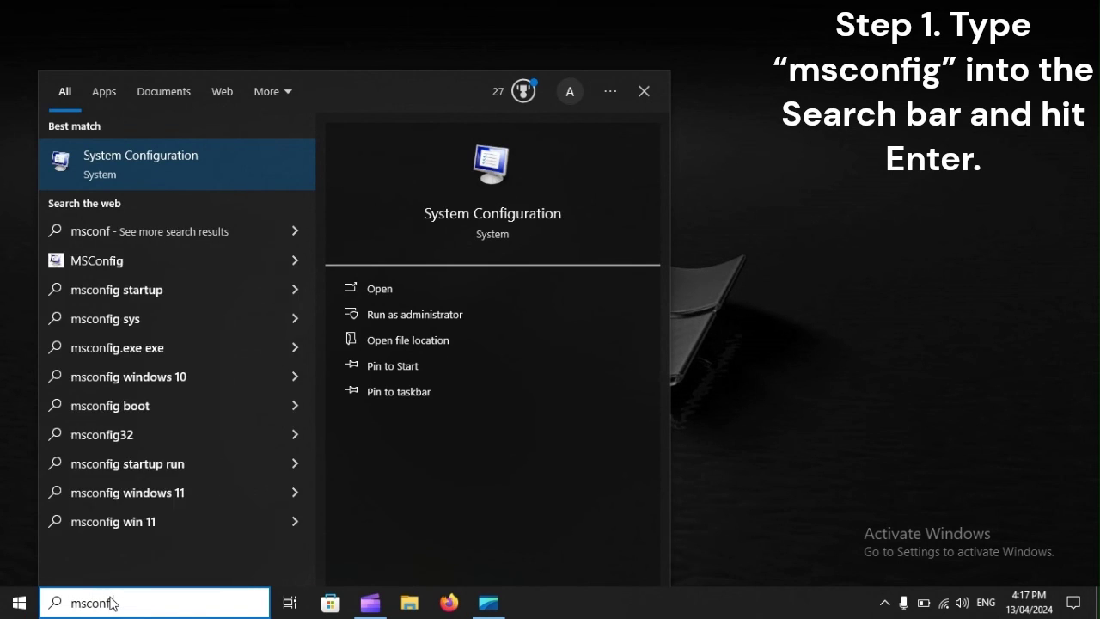
{"action": "type", "text": "ig"}
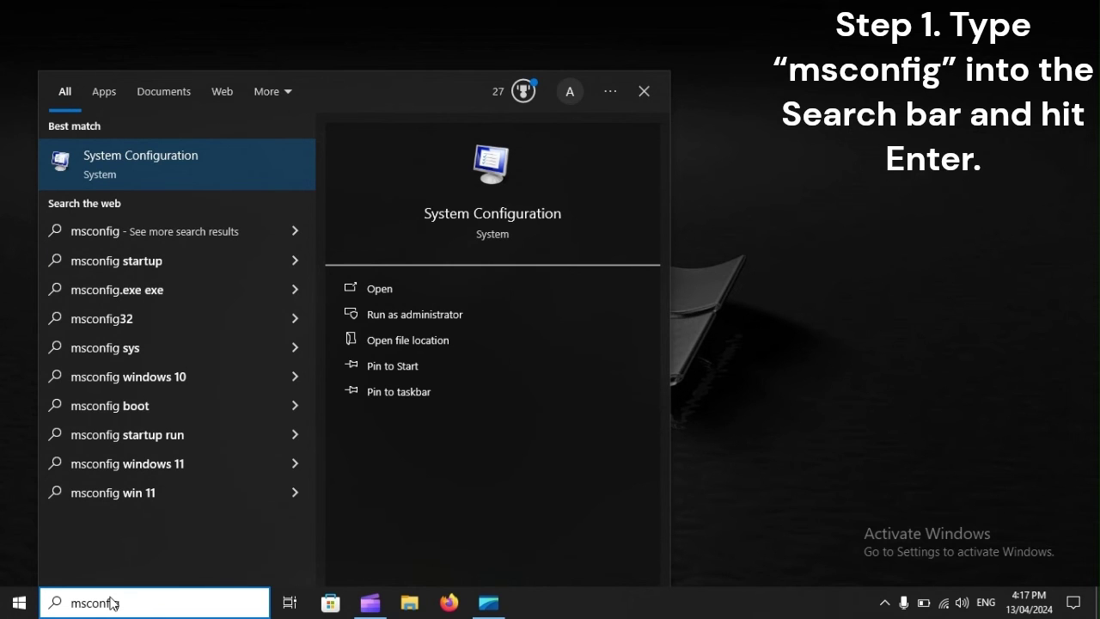
{"action": "key", "text": "Return"}
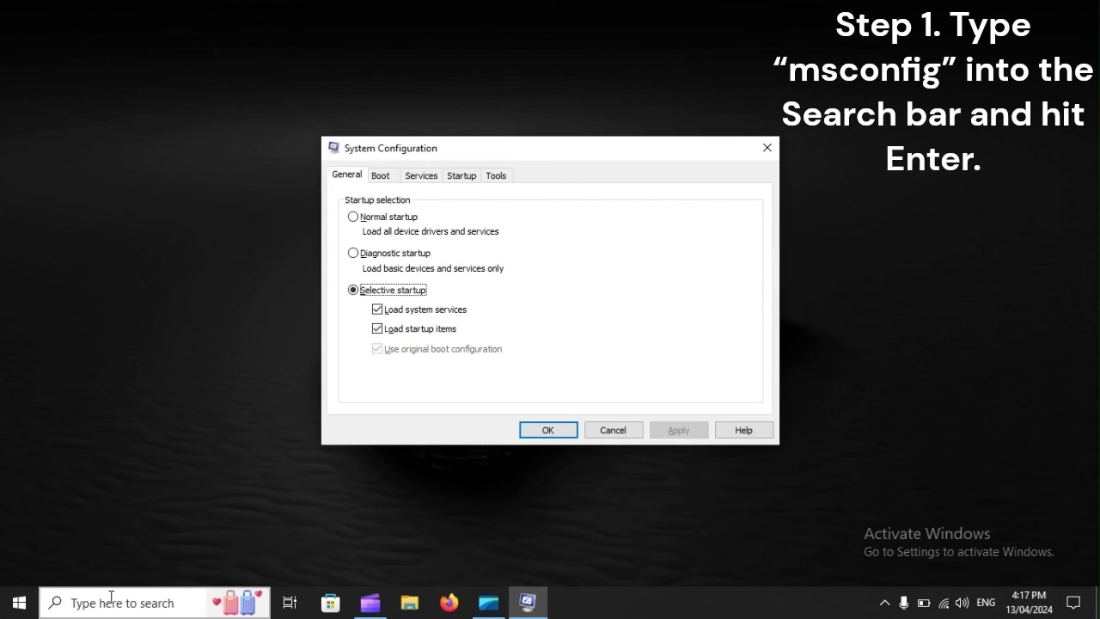
- Hide all Microsoft services in System Configuration's list of services
{"action": "left_click", "coordinate": [425, 177]}
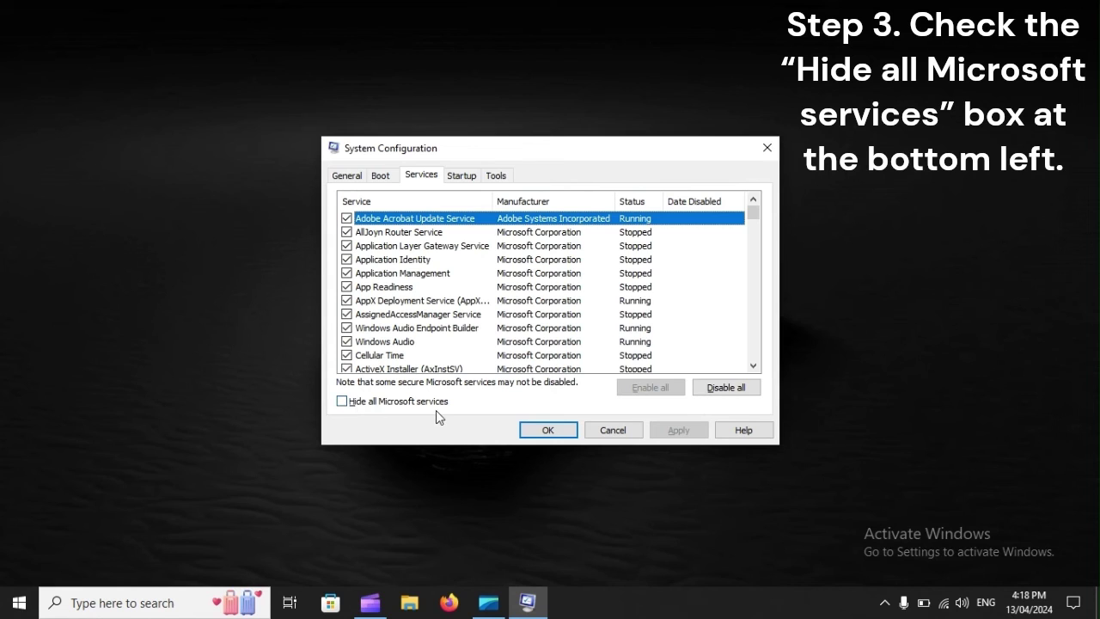
{"action": "left_click", "coordinate": [342, 403]}
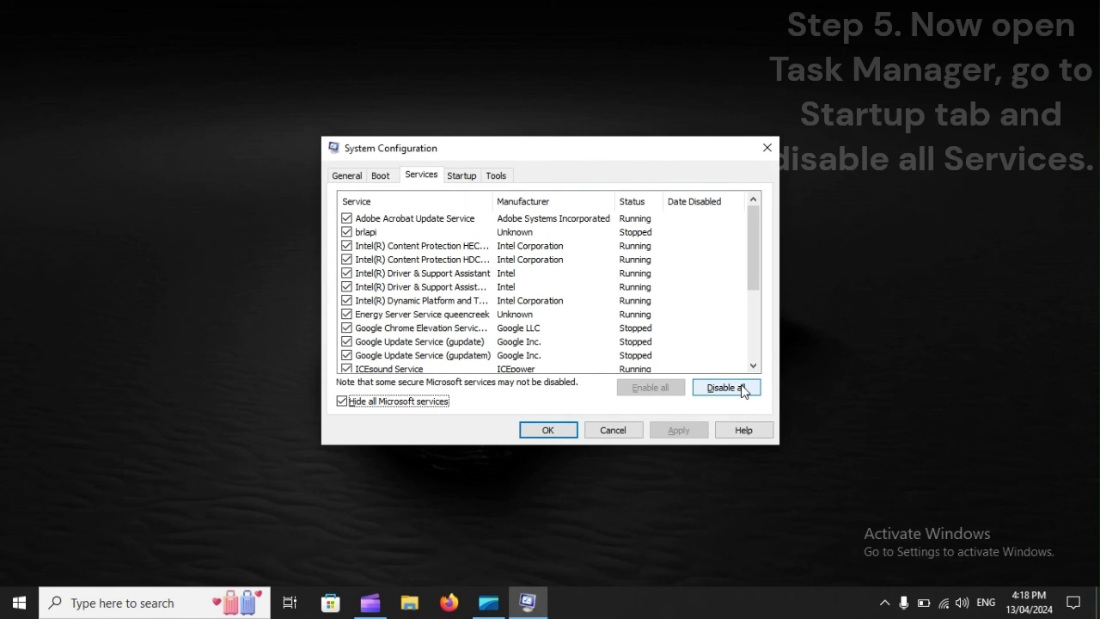
- Open Task Manager's startup list from System Configuration, look through the Zalo, Windows Security notification and Skype entries, and close it
{"action": "left_click", "coordinate": [464, 177]}
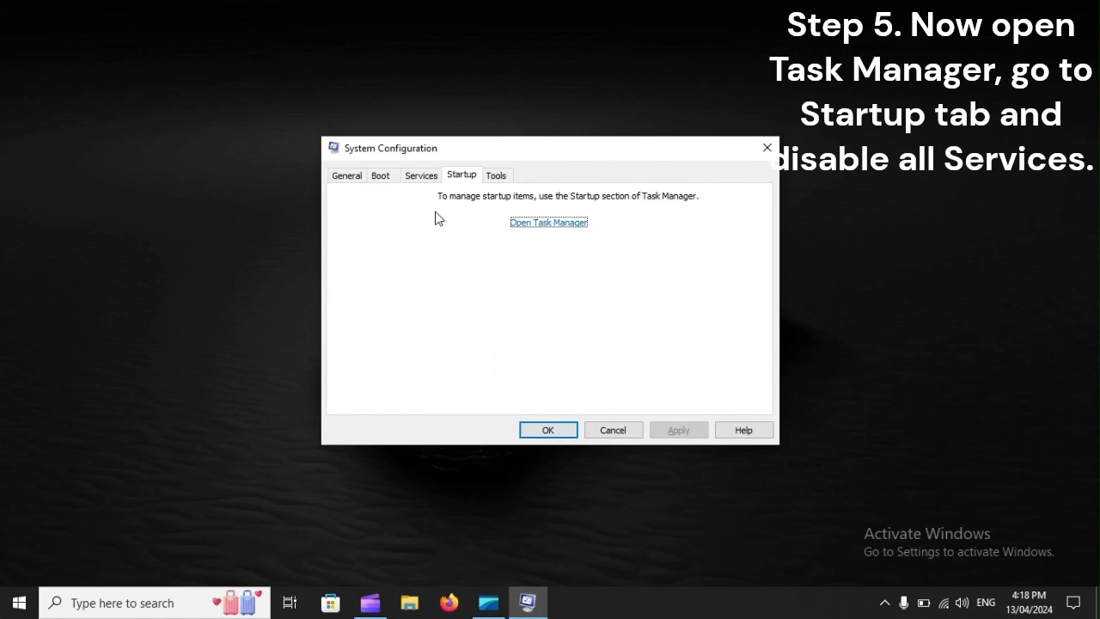
{"action": "left_click", "coordinate": [564, 225]}
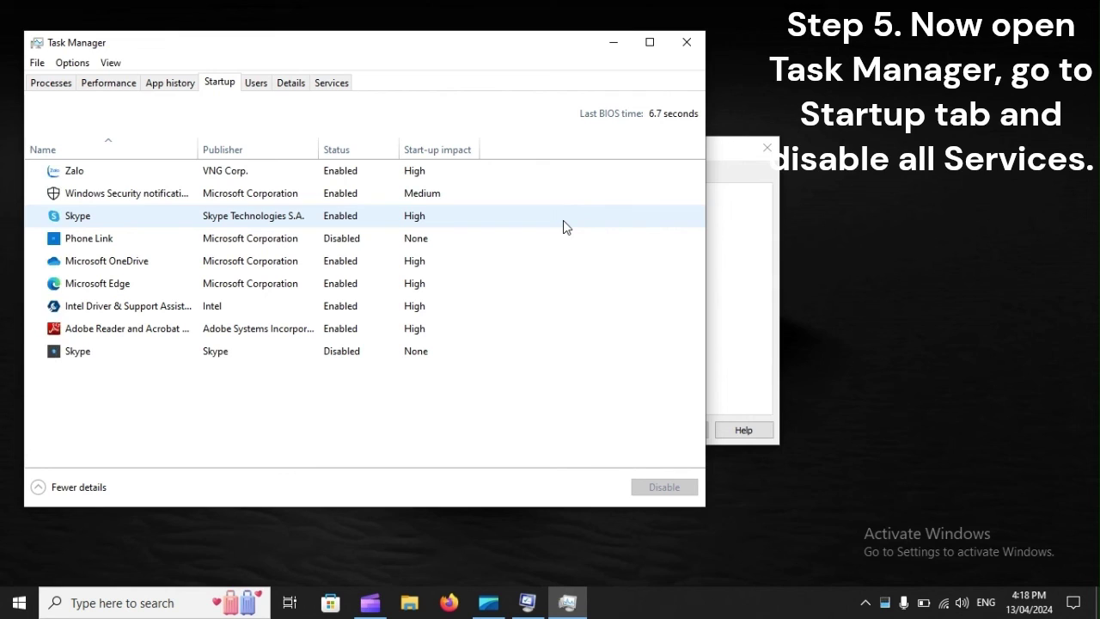
{"action": "left_click", "coordinate": [243, 172]}
{"action": "left_click", "coordinate": [244, 191]}
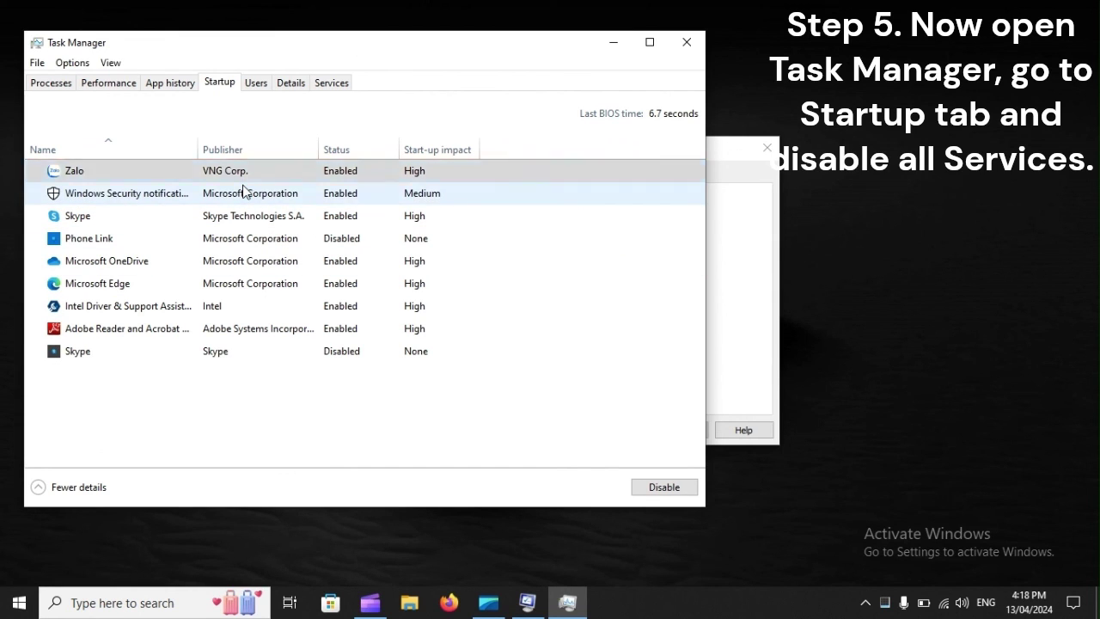
{"action": "left_click", "coordinate": [236, 216]}
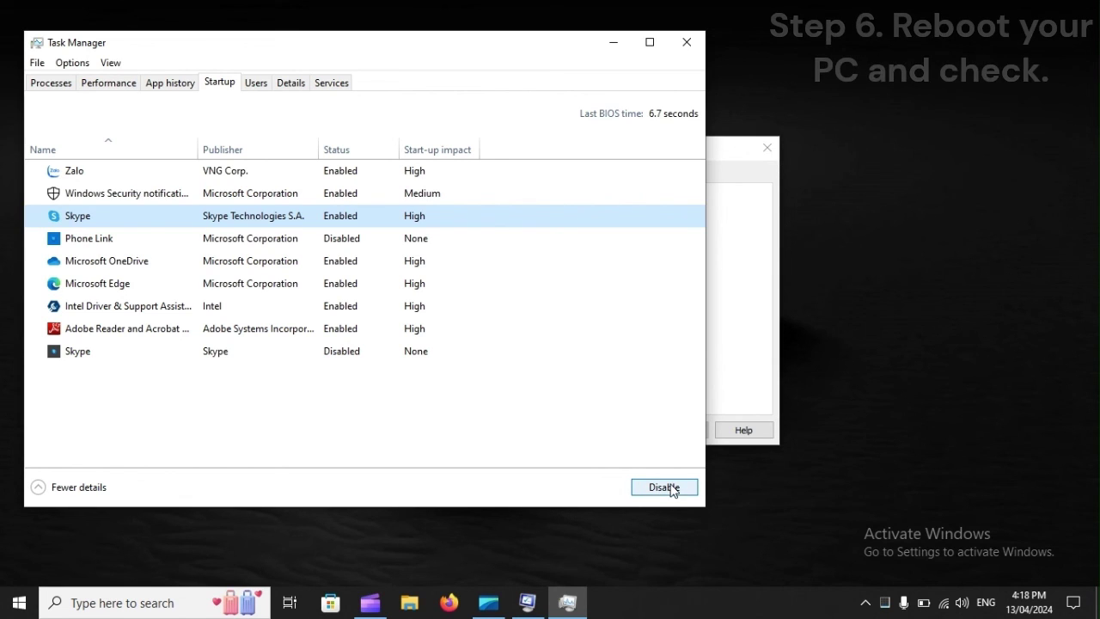
{"action": "left_click", "coordinate": [684, 41]}
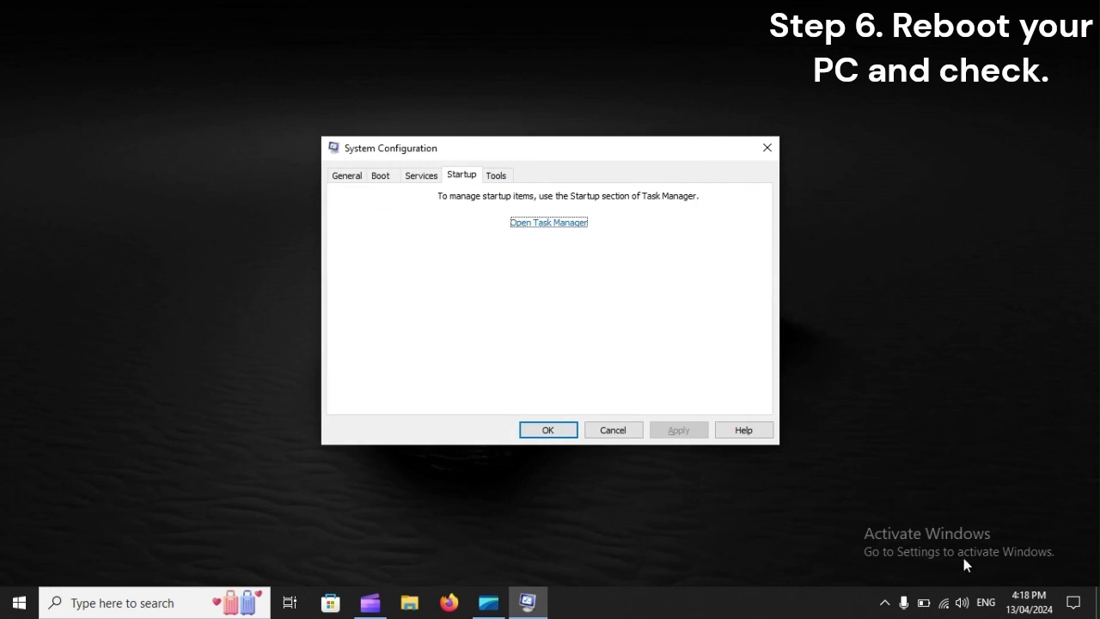